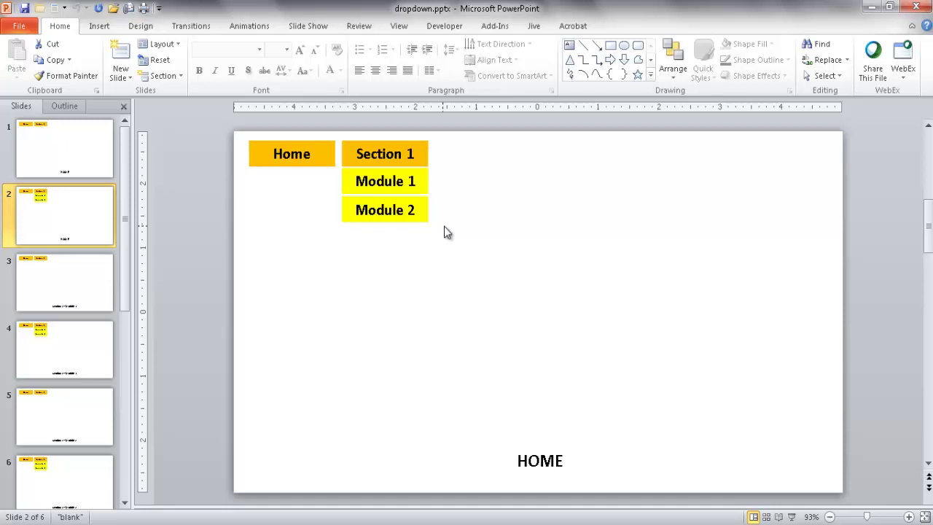
# Run the sample slide show from slide 1 and test its Section 1 dropdown, Module 1, Module 2 and Home navigation links.
pyautogui.click(92, 148)
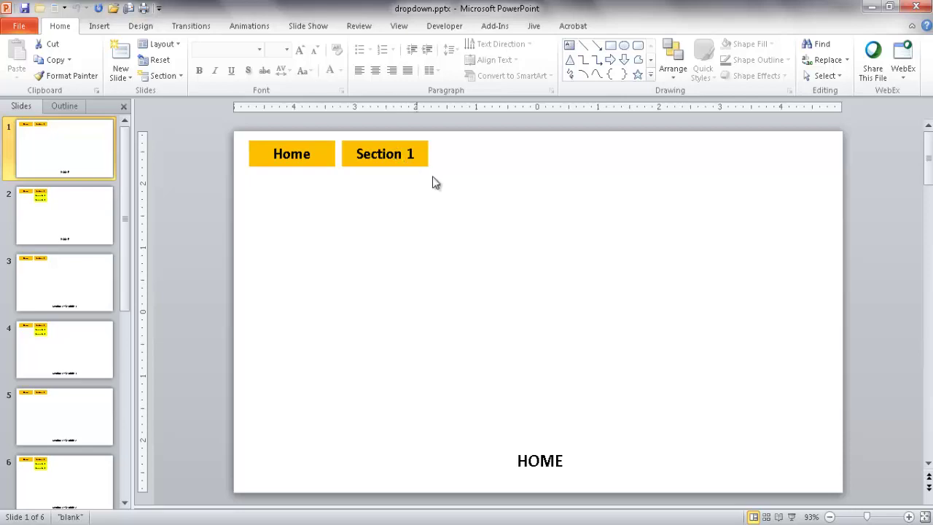
pyautogui.click(792, 517)
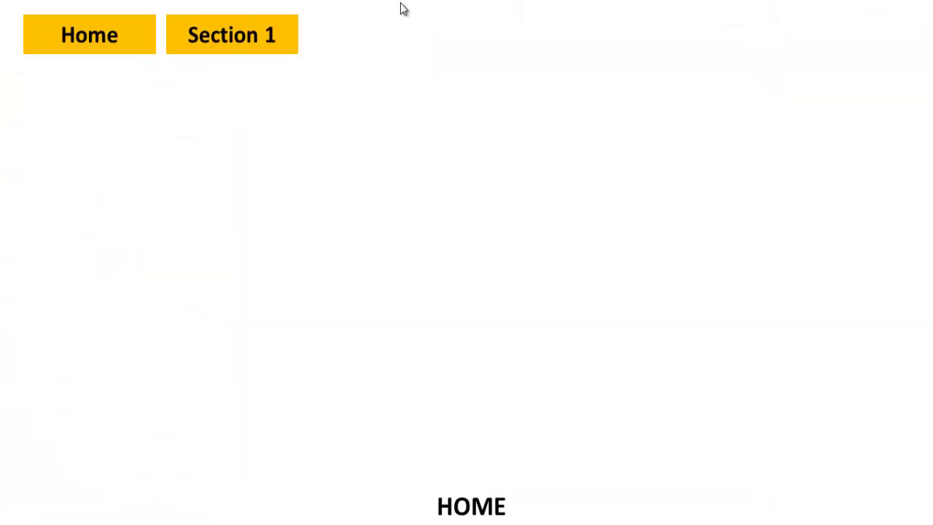
pyautogui.click(244, 40)
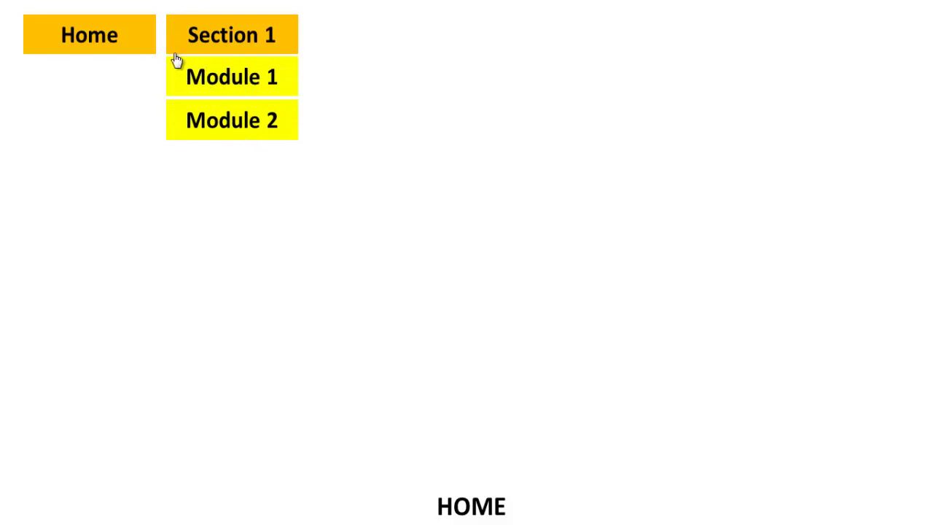
pyautogui.click(253, 83)
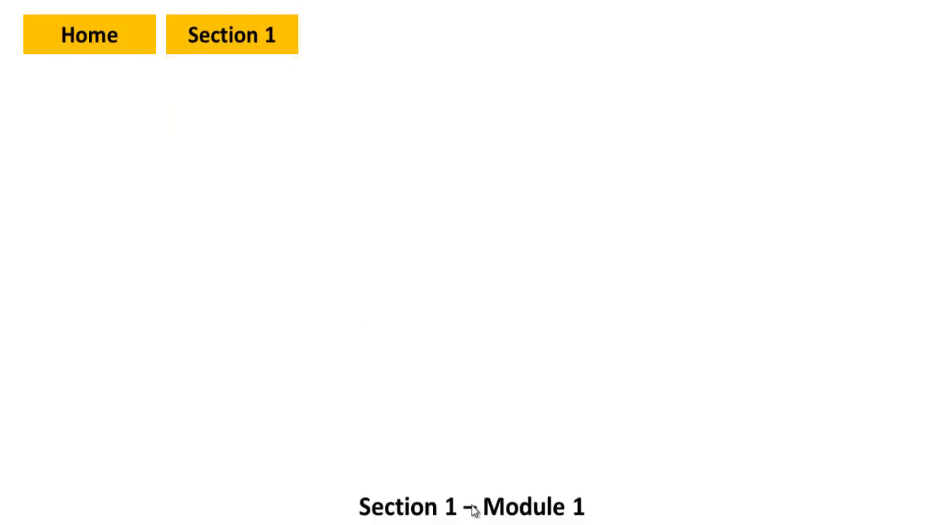
pyautogui.click(241, 39)
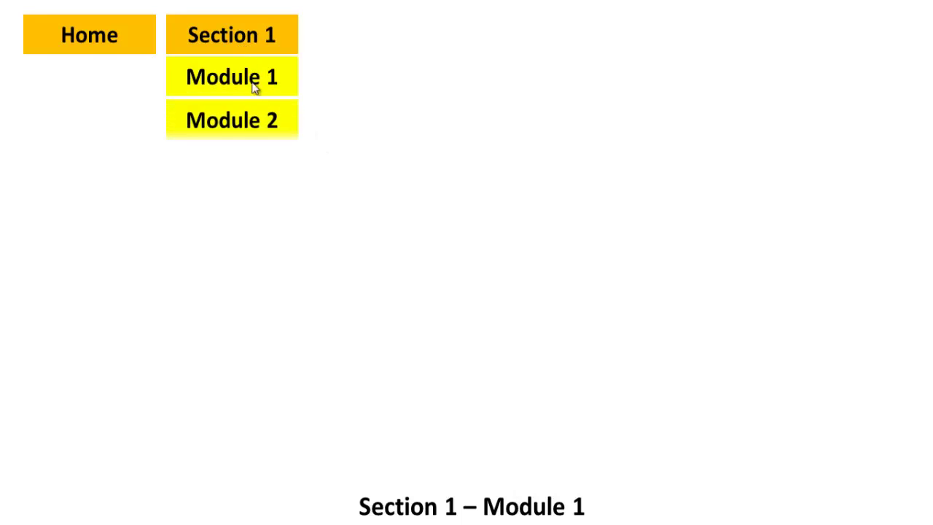
pyautogui.click(245, 122)
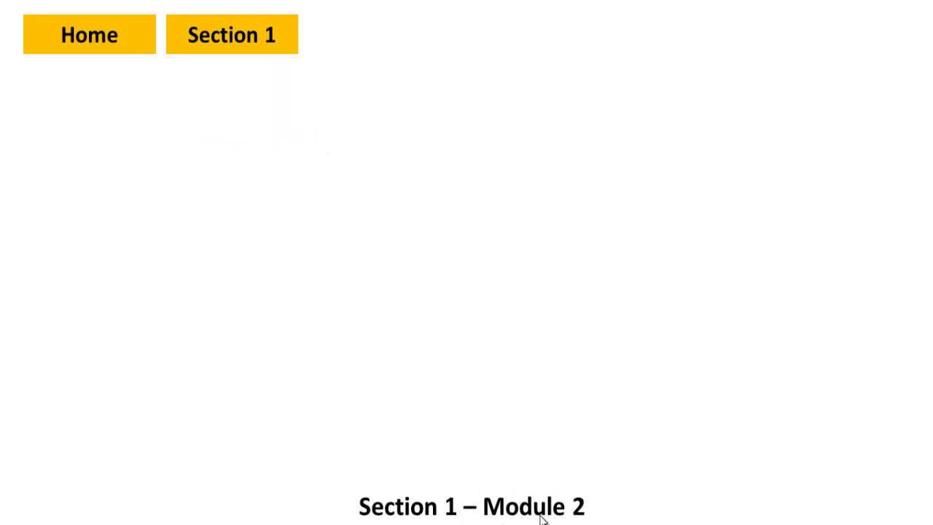
pyautogui.click(97, 38)
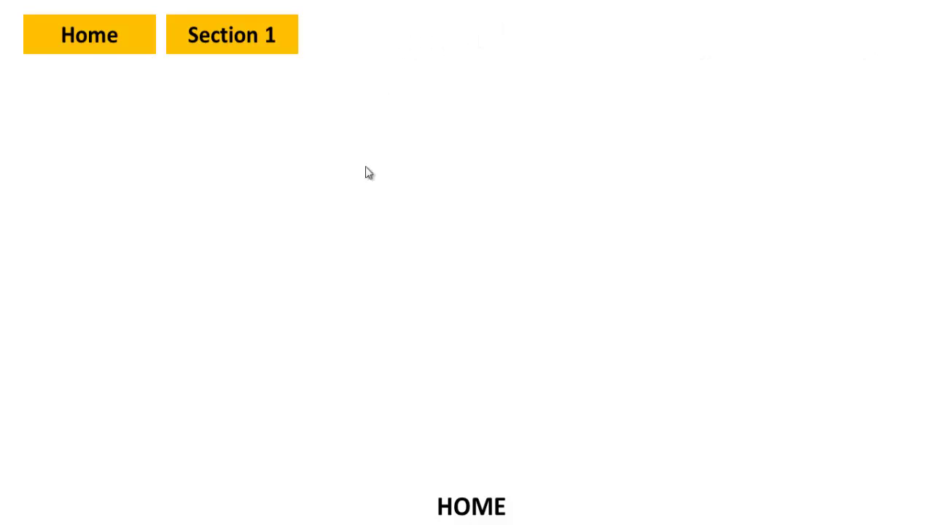
pyautogui.press('Escape')
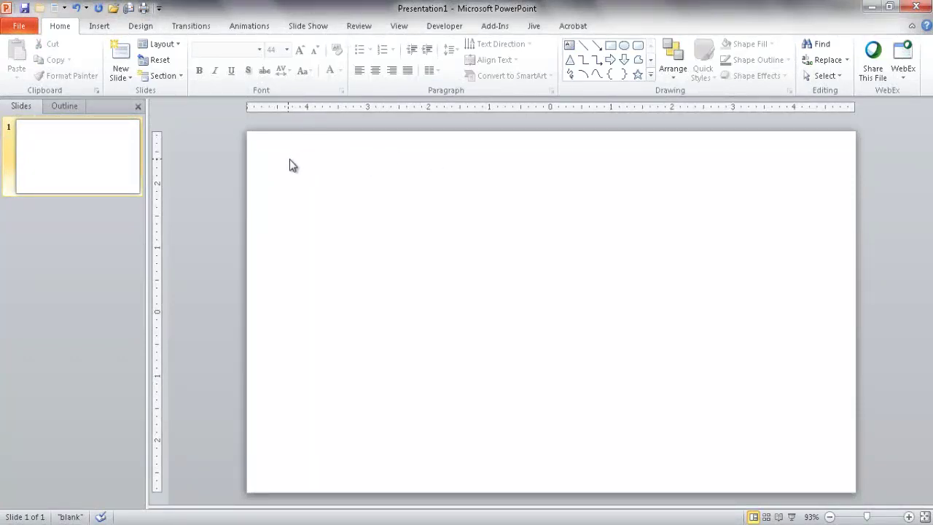
# Insert a text box about 1.5 inches wide near the slide's upper-left corner with the centered text "Home".
pyautogui.click(568, 47)
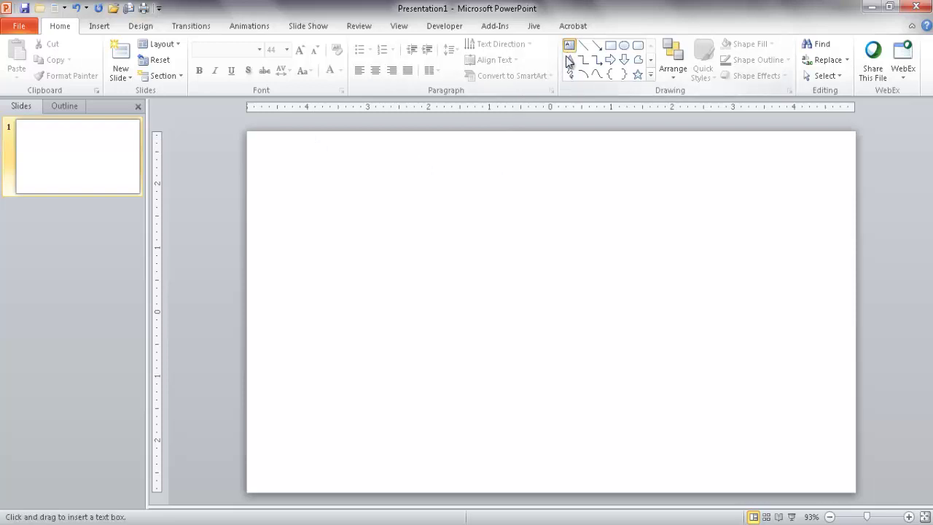
pyautogui.moveTo(263, 151); pyautogui.dragTo(354, 179)
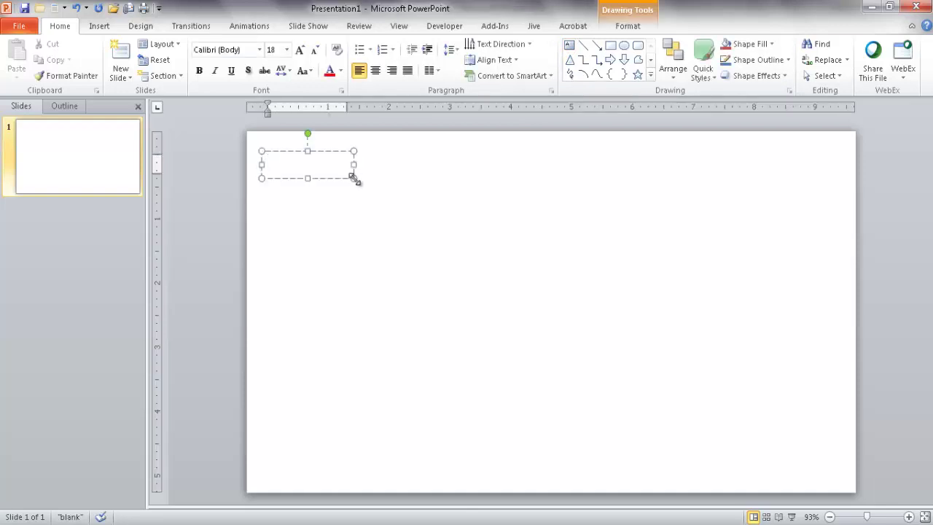
pyautogui.write('Home')
pyautogui.click(299, 164)
pyautogui.click(376, 70)
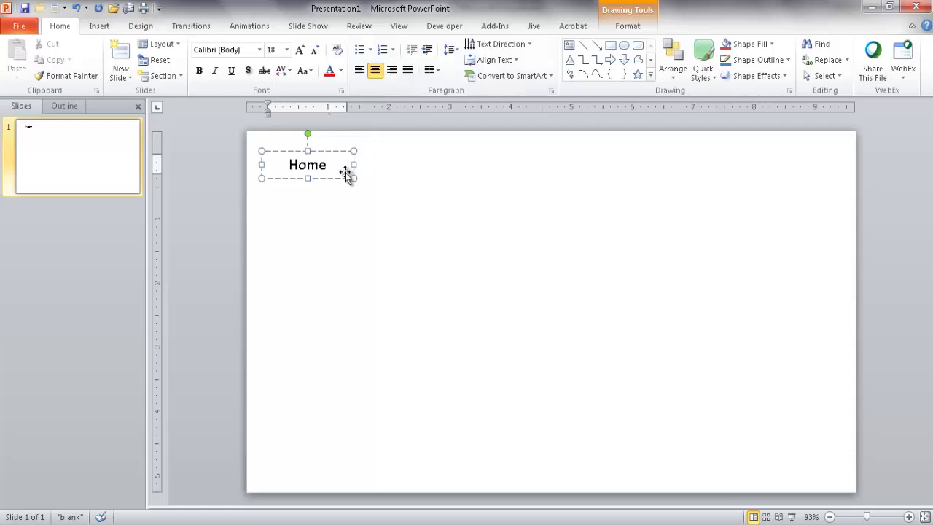
# Fill the Home text box with the standard light green color and give it no outline.
pyautogui.click(629, 28)
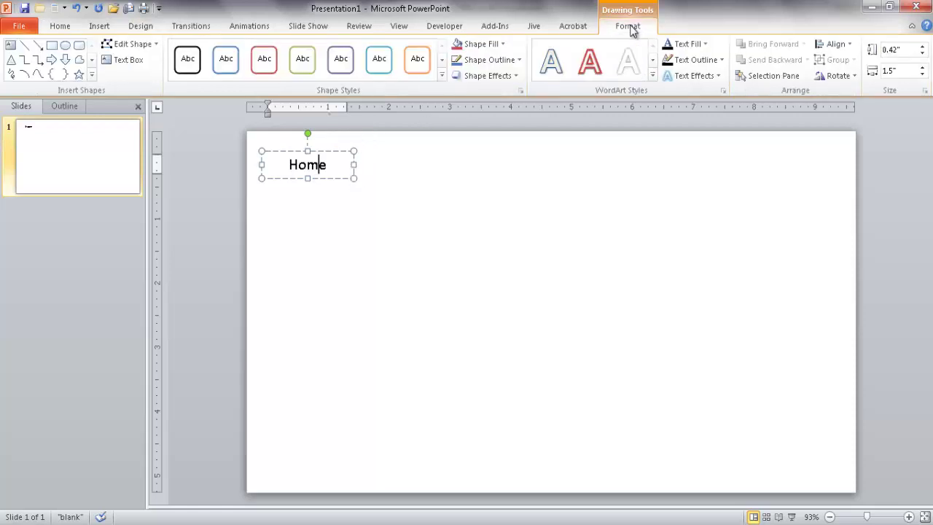
pyautogui.click(500, 46)
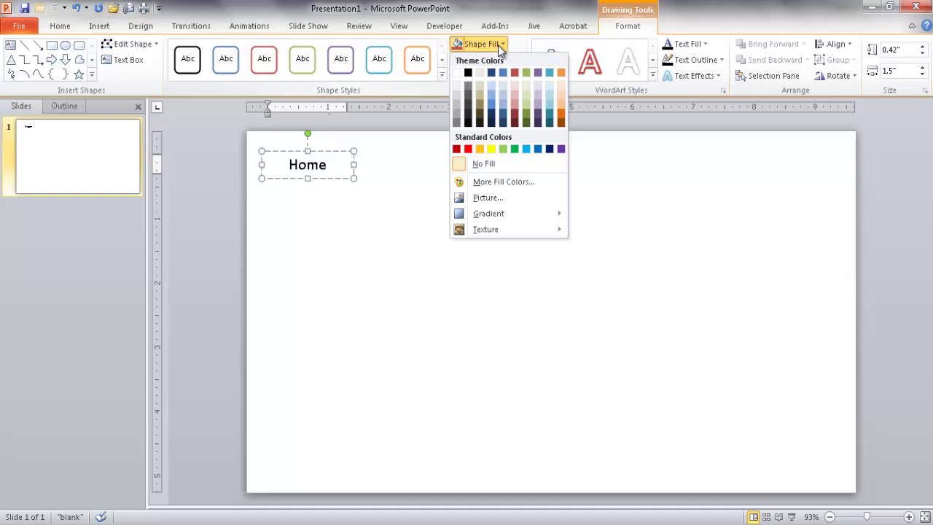
pyautogui.click(505, 149)
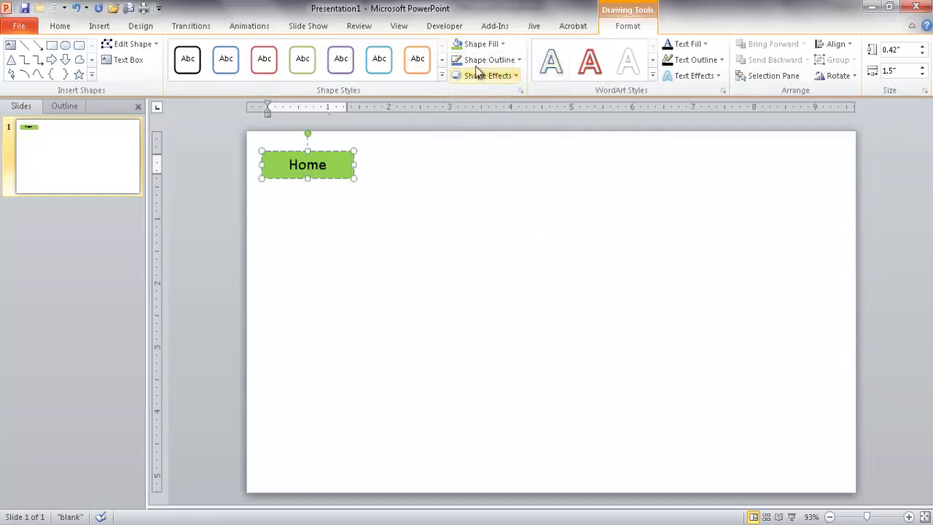
pyautogui.click(481, 60)
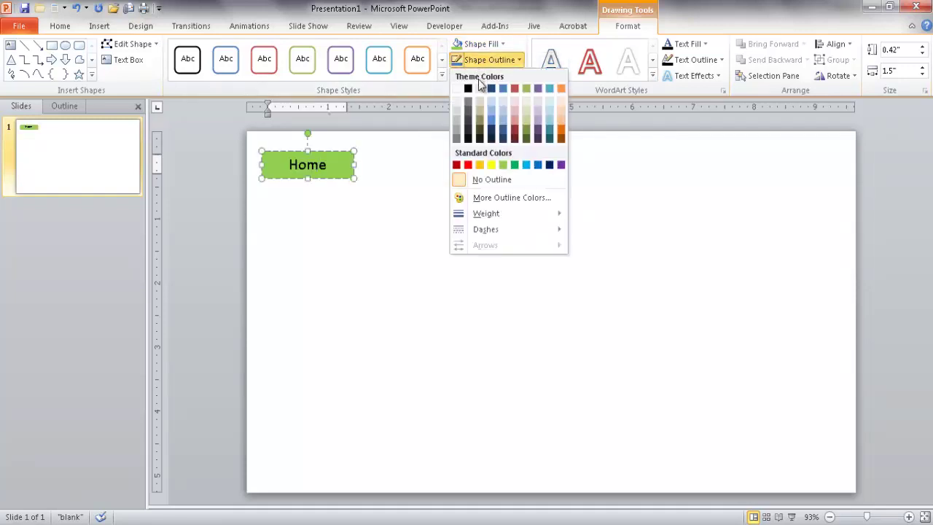
pyautogui.click(481, 180)
pyautogui.click(466, 233)
# Move the green Home button closer to the slide's upper-left corner.
pyautogui.click(338, 166)
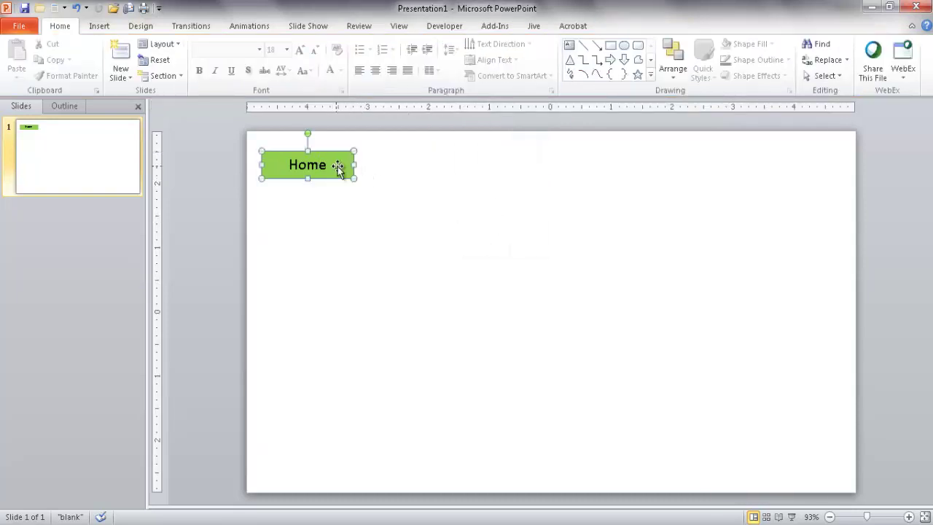
pyautogui.click(364, 189)
pyautogui.click(343, 166)
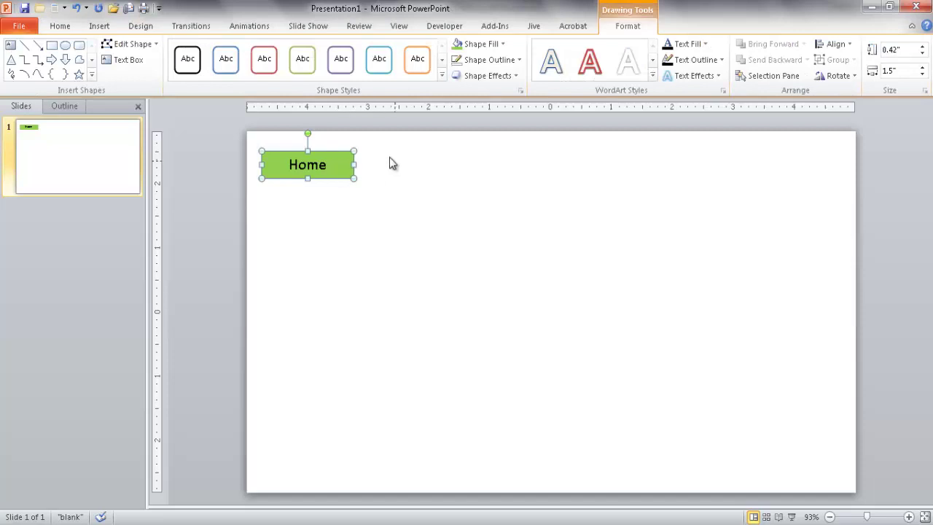
pyautogui.moveTo(343, 166); pyautogui.dragTo(344, 160)
pyautogui.click(366, 184)
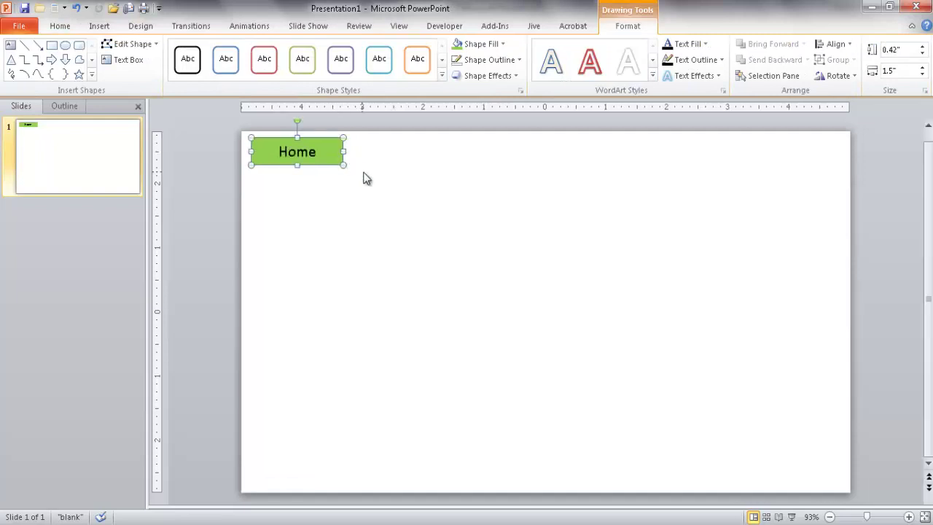
pyautogui.click(365, 177)
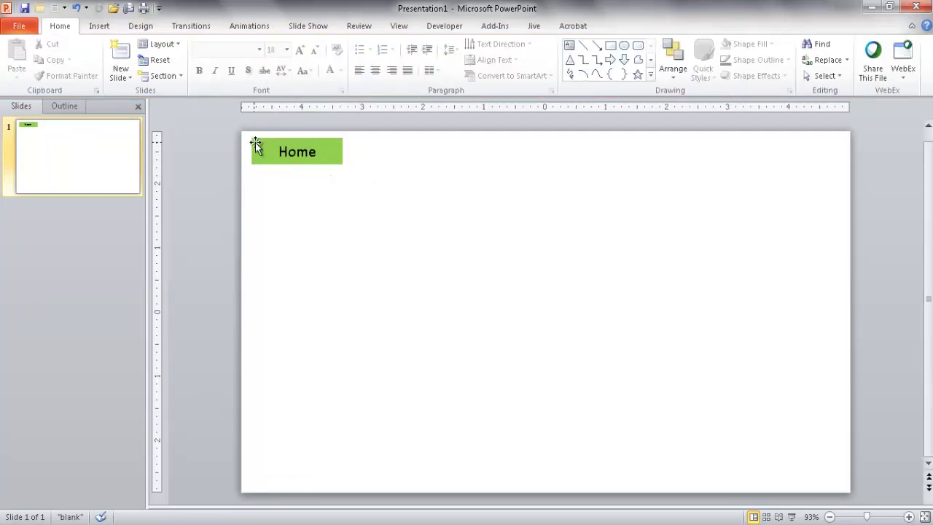
# Duplicate the Home button and place the copy beside it, level with the original on its right.
pyautogui.click(329, 162)
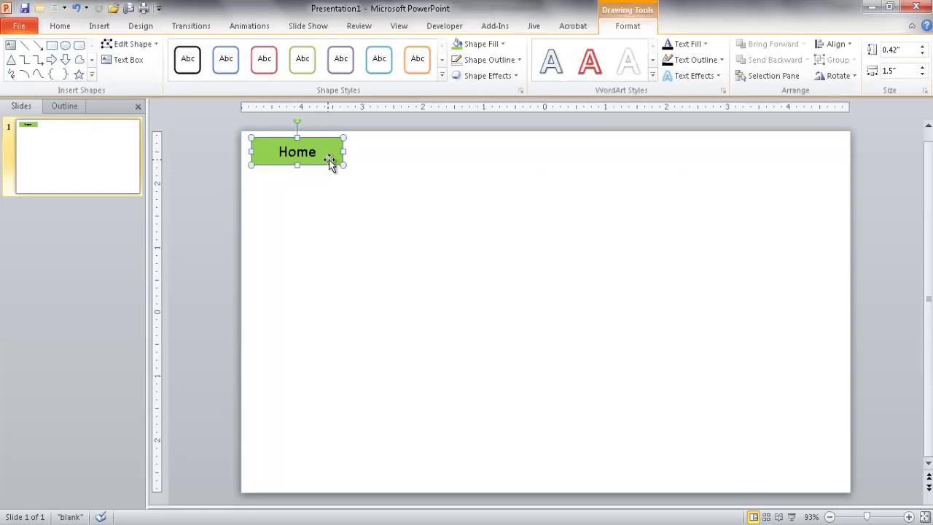
pyautogui.hotkey('ctrl', 'd')
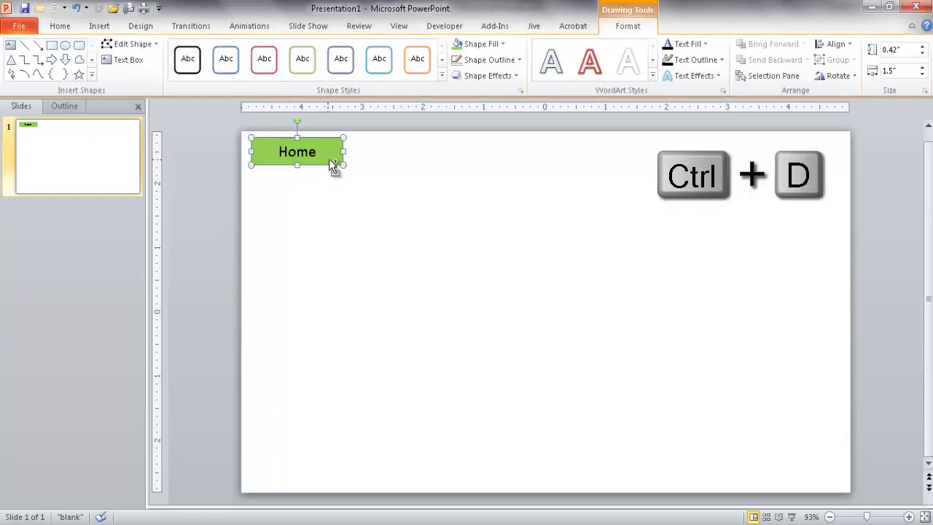
pyautogui.moveTo(334, 175); pyautogui.dragTo(422, 164)
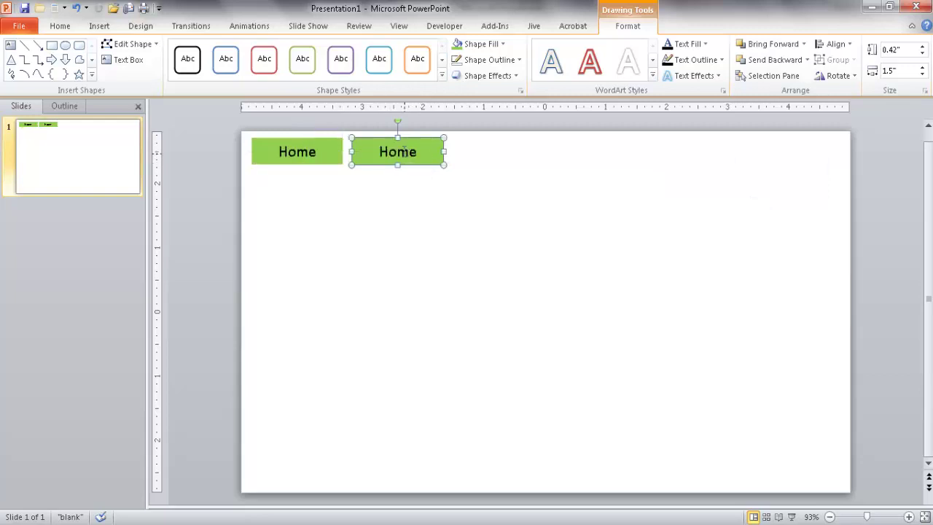
# Replace the text of the second green button with "Section 1".
pyautogui.click(402, 151)
pyautogui.doubleClick(401, 151)
pyautogui.write('Se')
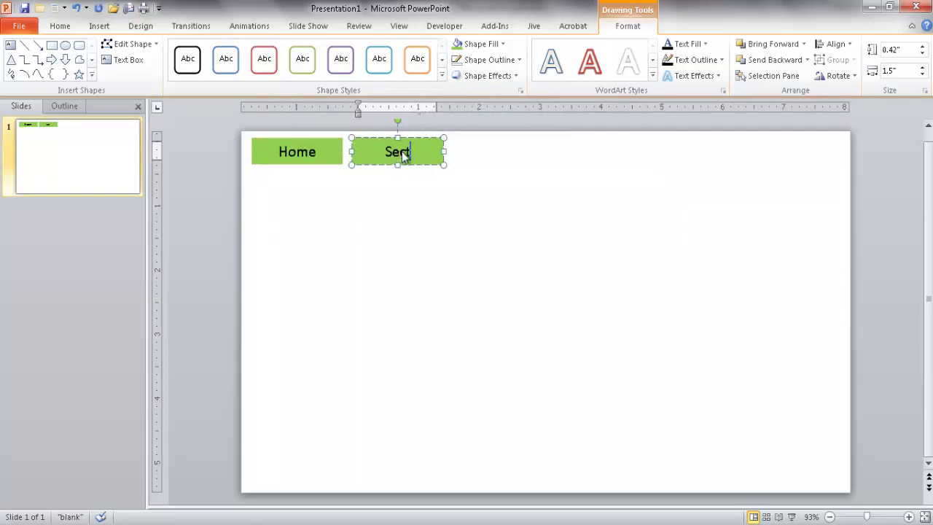
pyautogui.write('ction')
pyautogui.press('Return')
pyautogui.press('BackSpace')
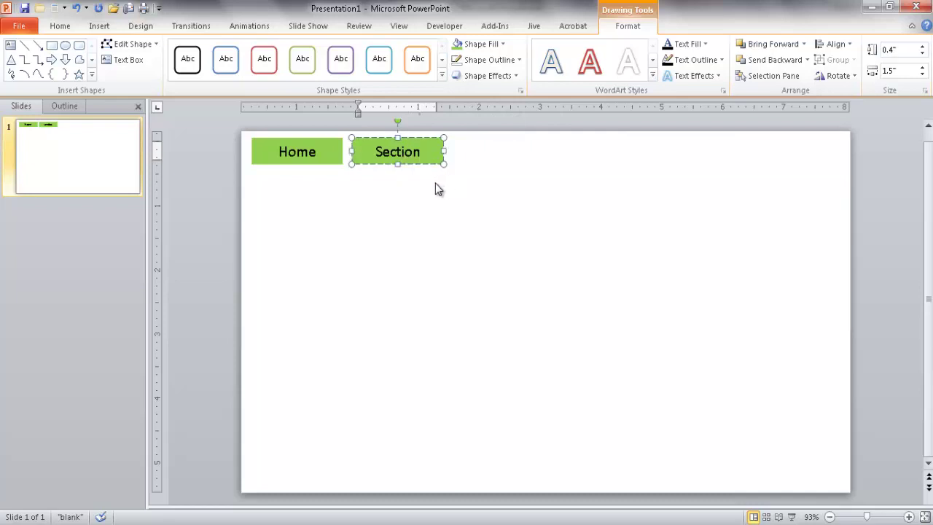
pyautogui.click(435, 184)
pyautogui.click(432, 158)
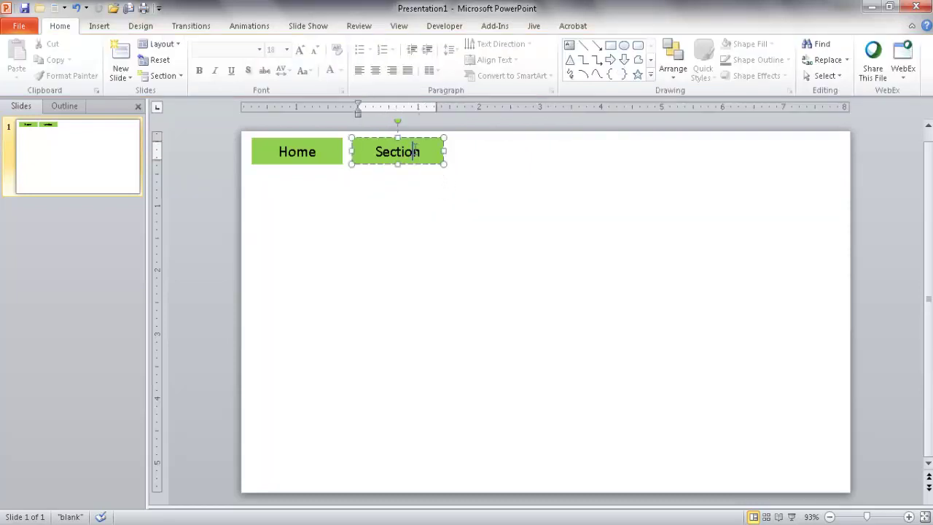
pyautogui.write('1')
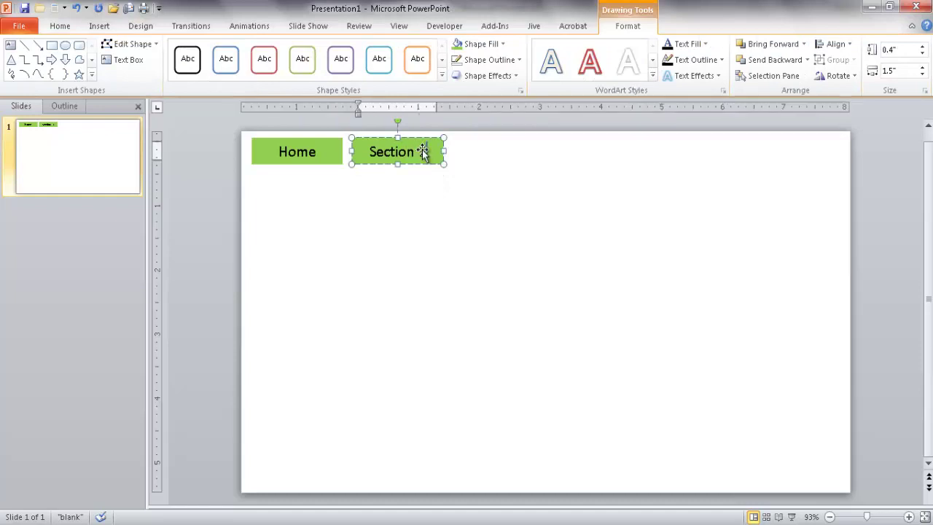
pyautogui.click(446, 192)
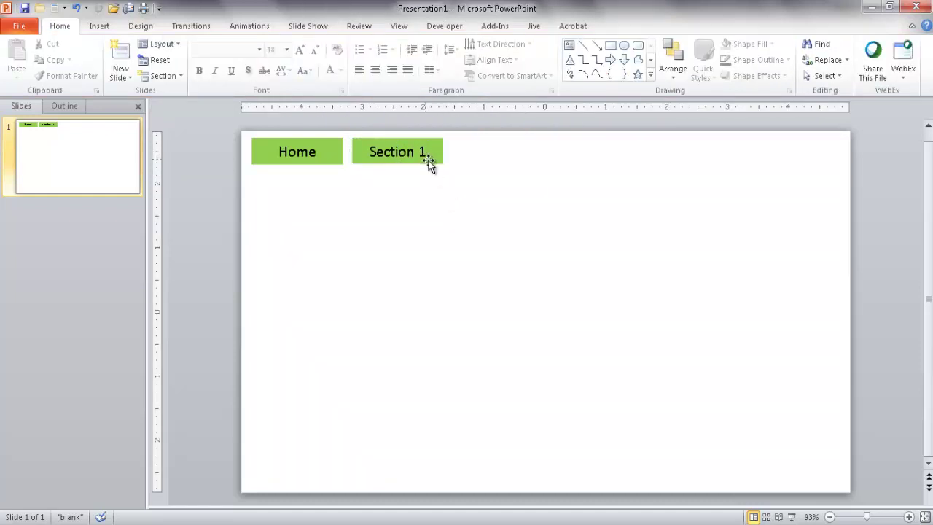
# Copy the Section 1 button directly below itself and change the copy's text to "Module 1".
pyautogui.click(429, 162)
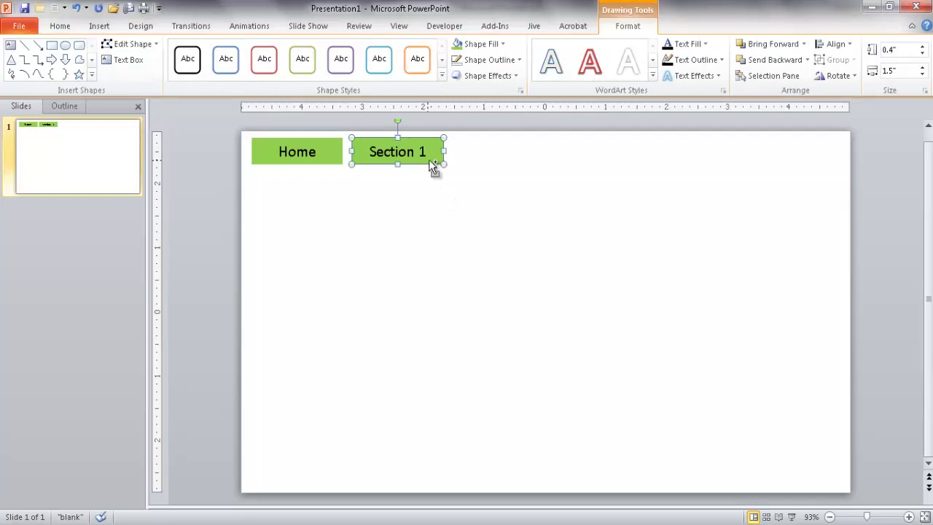
pyautogui.moveTo(428, 158); pyautogui.dragTo(430, 190)
pyautogui.click(427, 184)
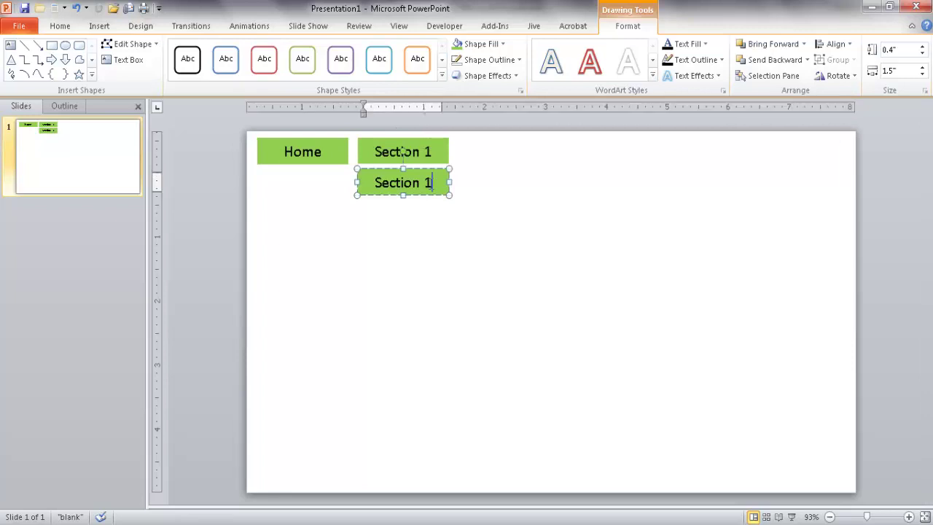
pyautogui.doubleClick(399, 182)
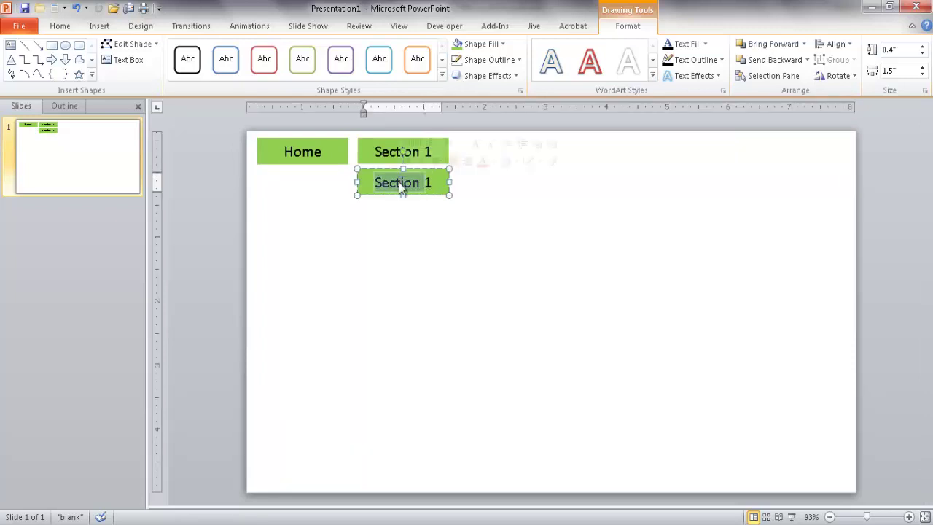
pyautogui.write('Mod')
pyautogui.write('eule')
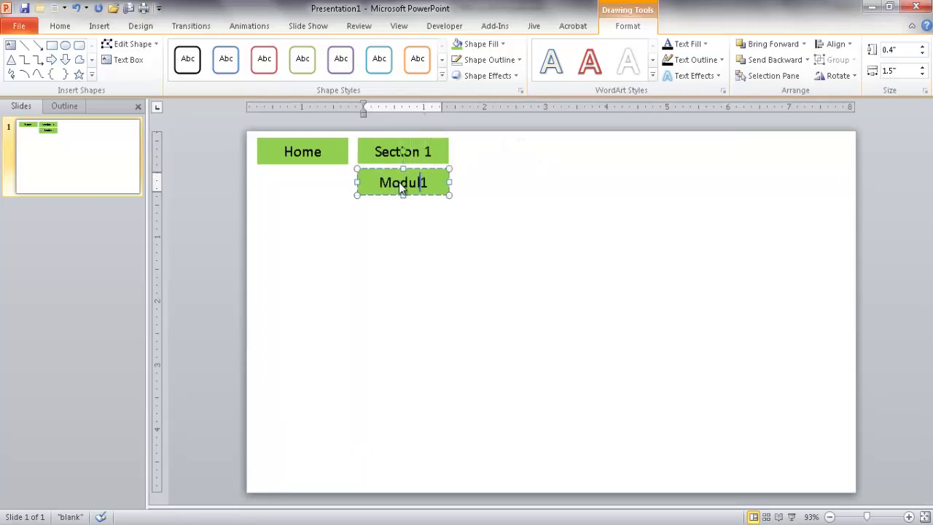
pyautogui.click(416, 221)
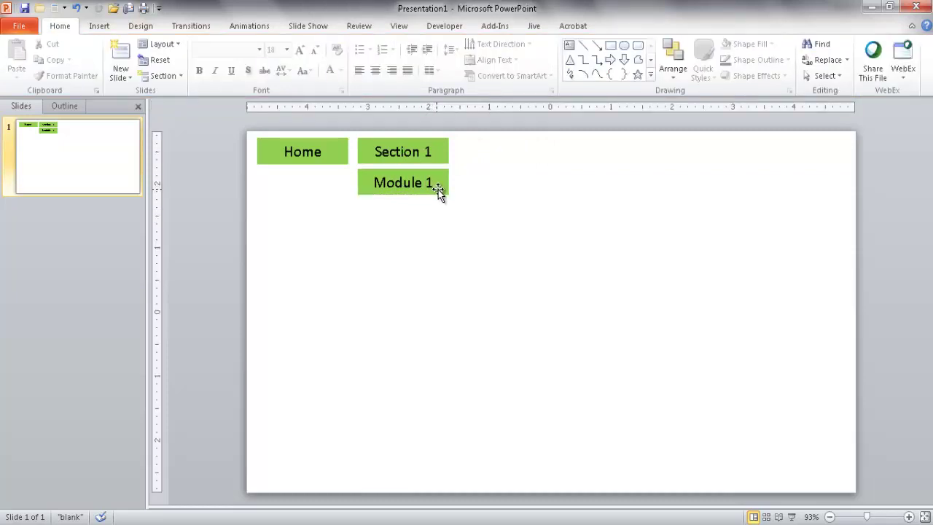
# Change the fill of the Module 1 button to standard yellow.
pyautogui.click(438, 190)
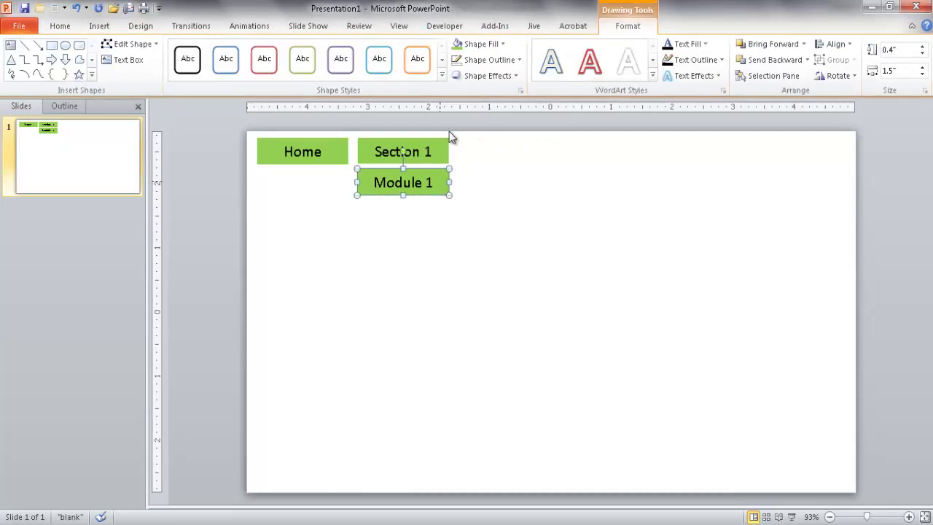
pyautogui.click(486, 42)
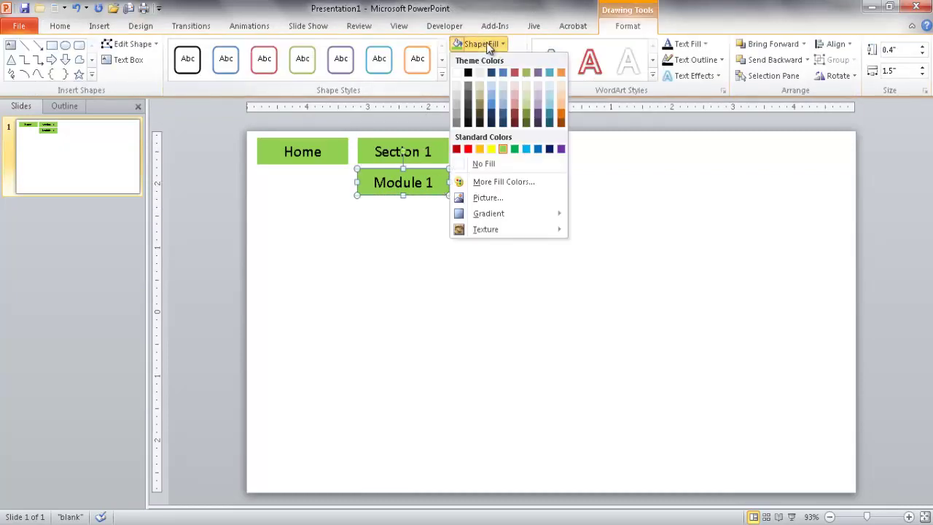
pyautogui.click(491, 148)
pyautogui.click(490, 208)
pyautogui.click(442, 187)
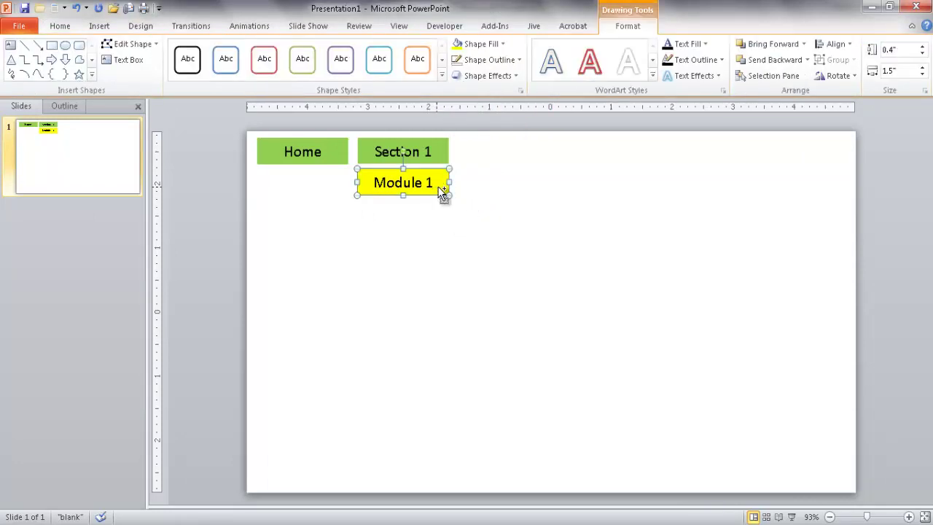
# Duplicate the Module 1 button, place the copy directly beneath it and change its text to "Module 2".
pyautogui.hotkey('ctrl', 'd')
pyautogui.moveTo(443, 204); pyautogui.dragTo(435, 222)
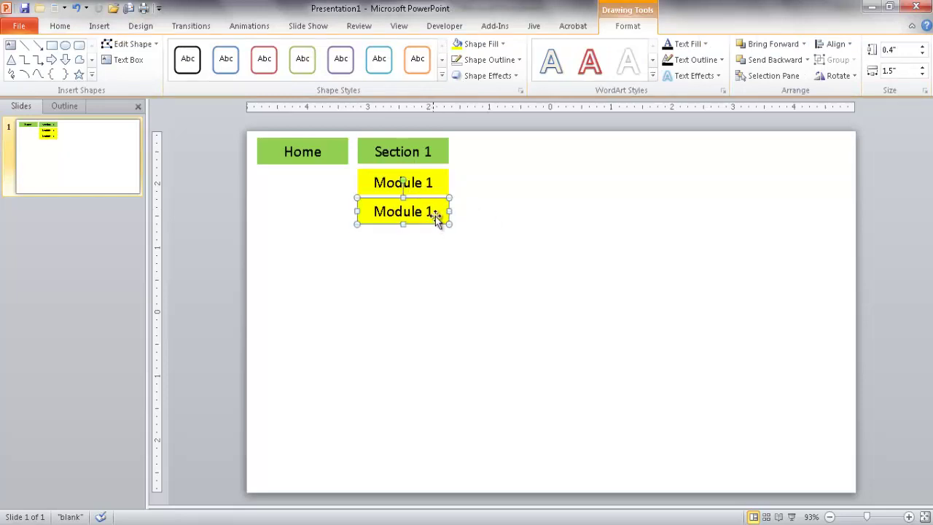
pyautogui.click(433, 212)
pyautogui.press('BackSpace')
pyautogui.write('2')
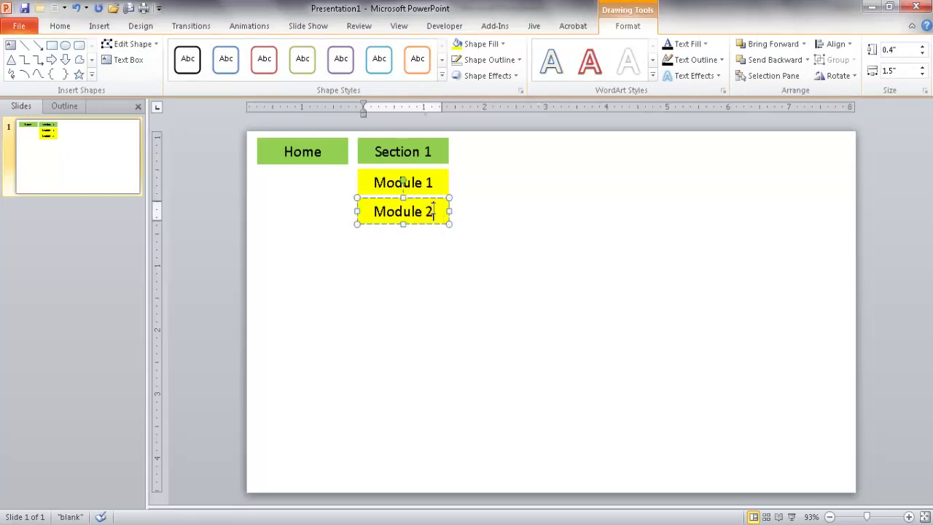
pyautogui.click(513, 257)
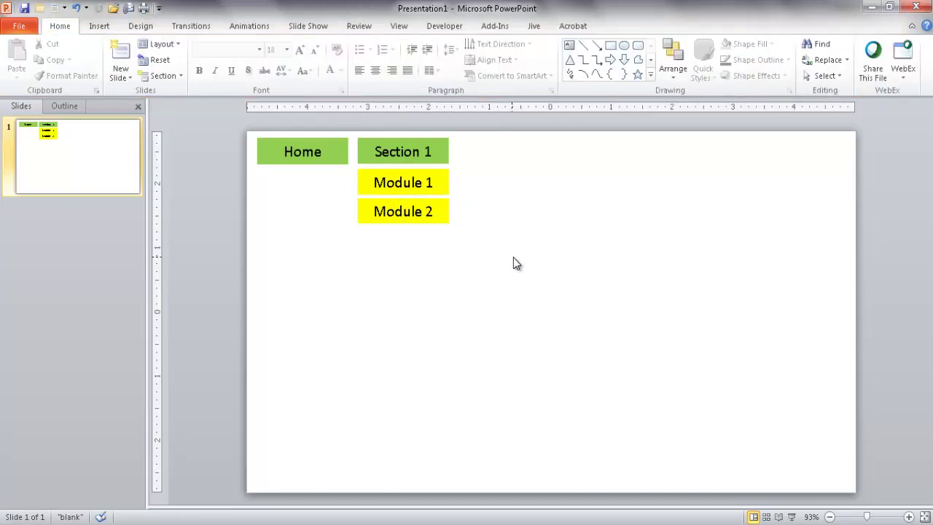
# Nudge the Module 1 button slightly upward, closer to the Section 1 button.
pyautogui.click(444, 177)
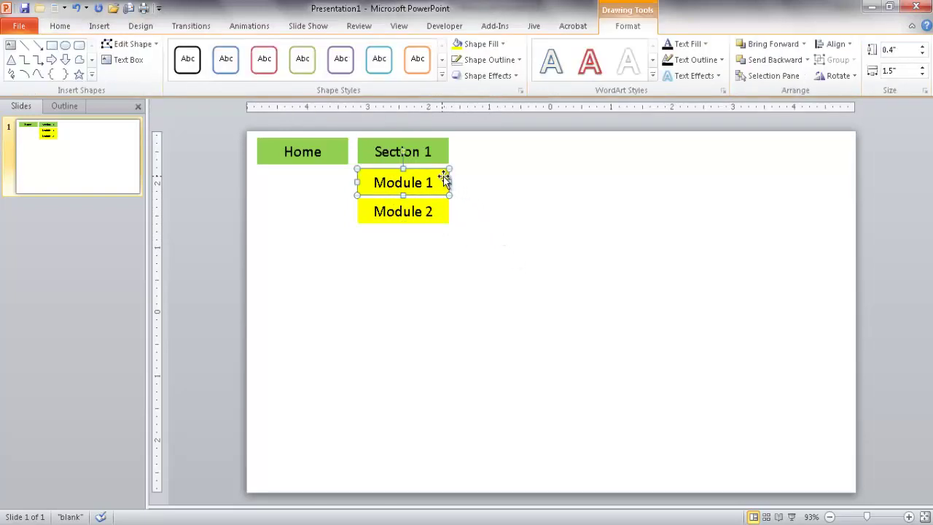
pyautogui.hotkey('ctrl', 'Up')
pyautogui.click(467, 189)
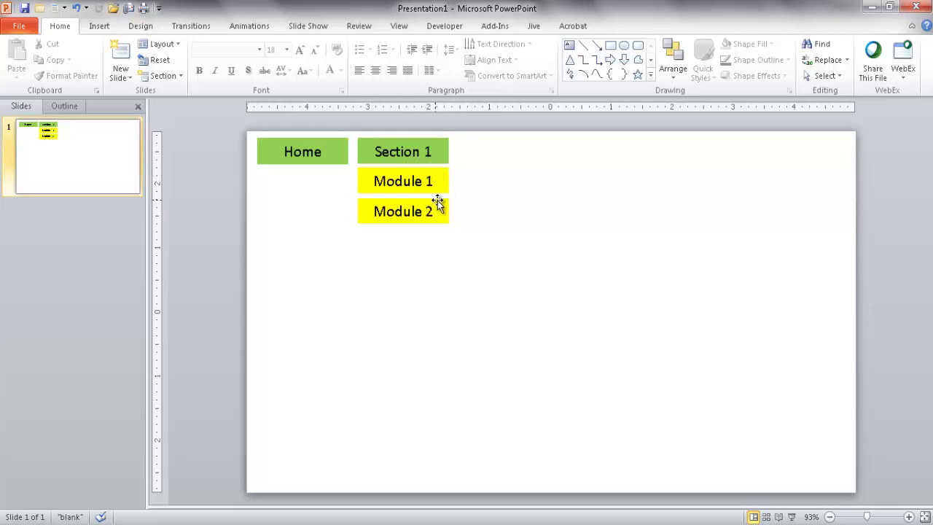
pyautogui.click(441, 189)
pyautogui.press('Up')
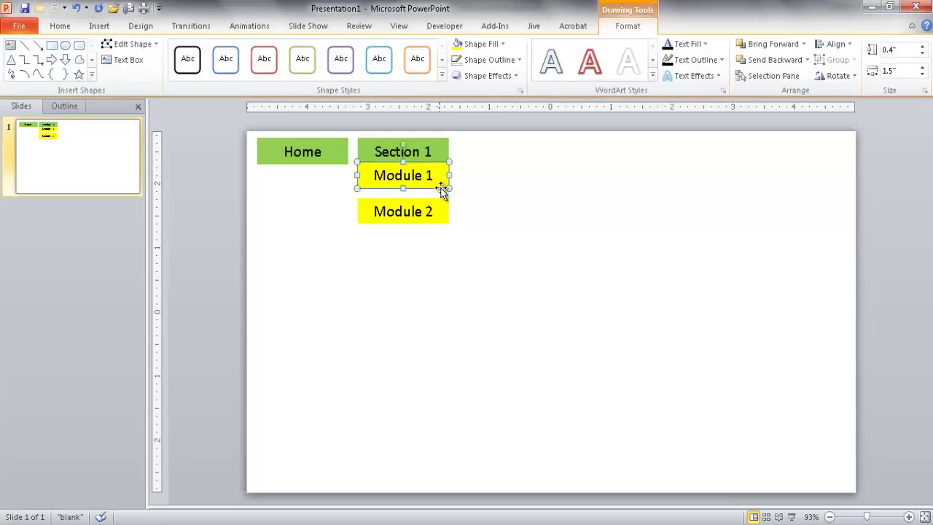
pyautogui.click(479, 205)
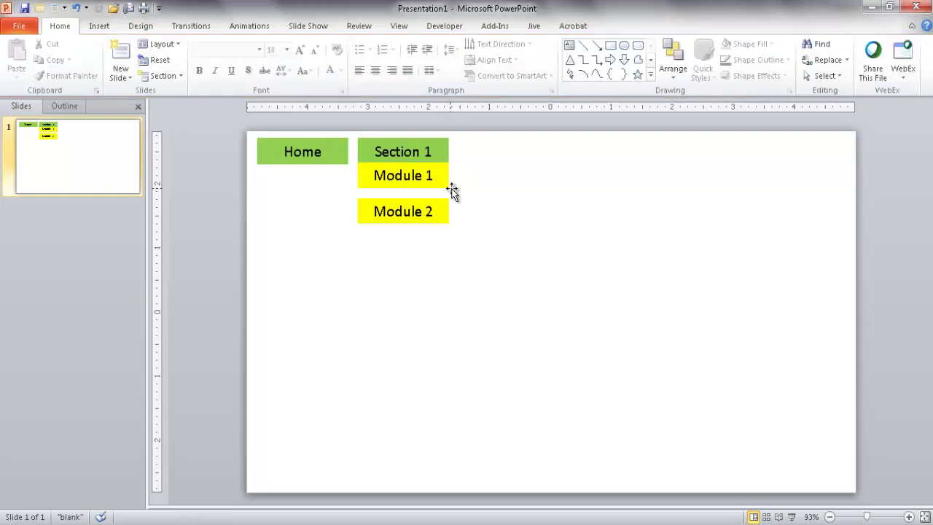
pyautogui.hotkey('ctrl', 'z')
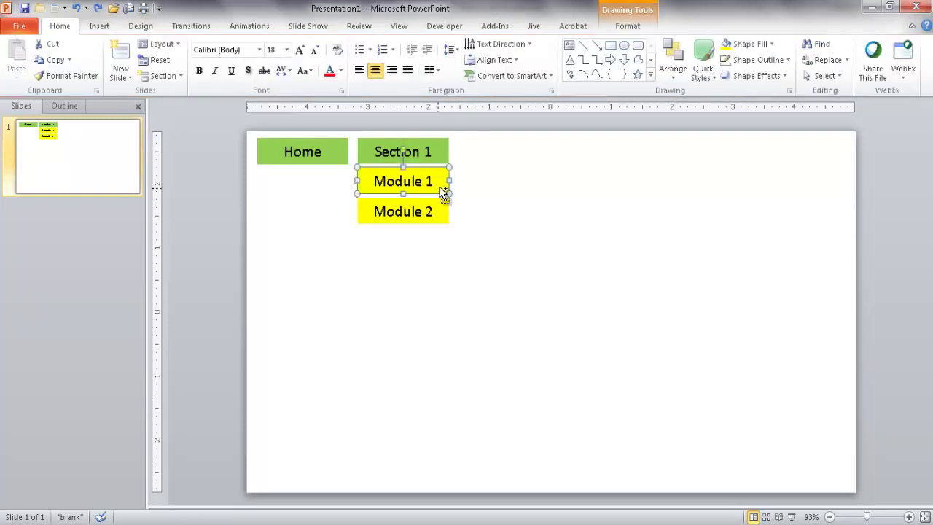
# Nudge the Module 1 and Module 2 buttons upward in fine increments, leaving narrow, even gaps beneath Section 1.
pyautogui.hotkey('ctrl', 'Up')
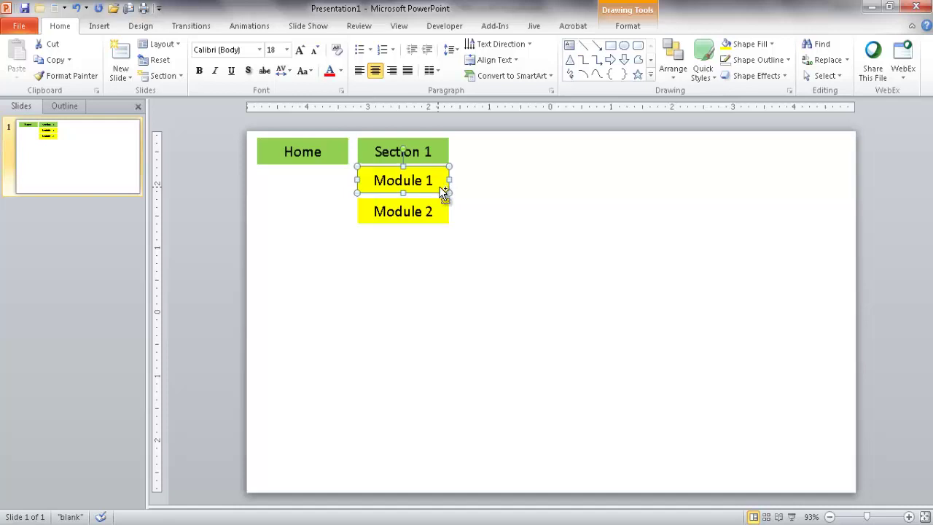
pyautogui.hotkey('ctrl', 'Up')
pyautogui.click(442, 211)
pyautogui.hotkey('ctrl', 'Up')
pyautogui.hotkey('ctrl', 'Up')
pyautogui.hotkey('ctrl', 'Up')
pyautogui.hotkey('ctrl', 'Up')
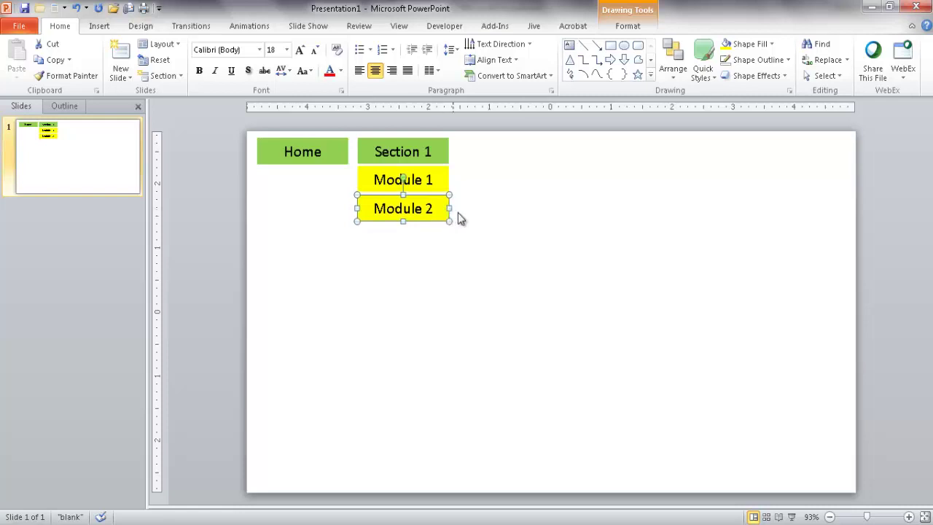
pyautogui.click(469, 216)
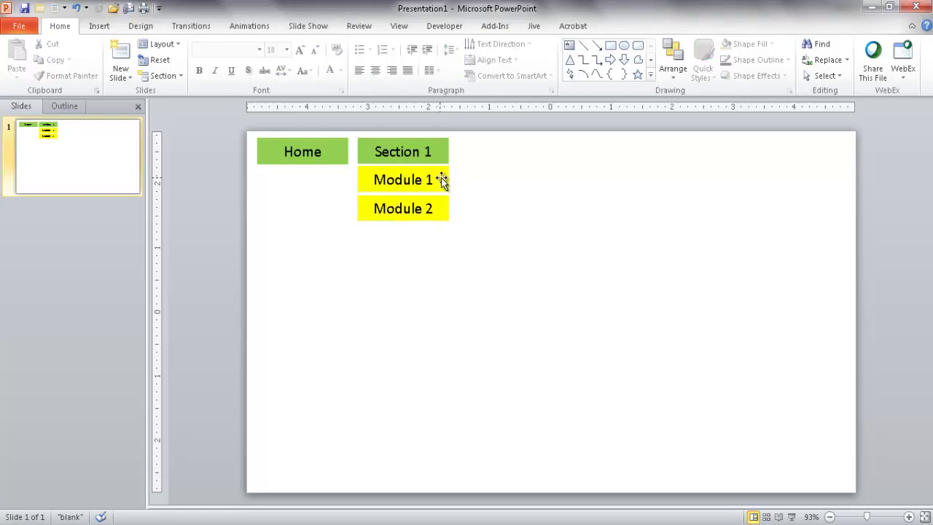
pyautogui.click(445, 201)
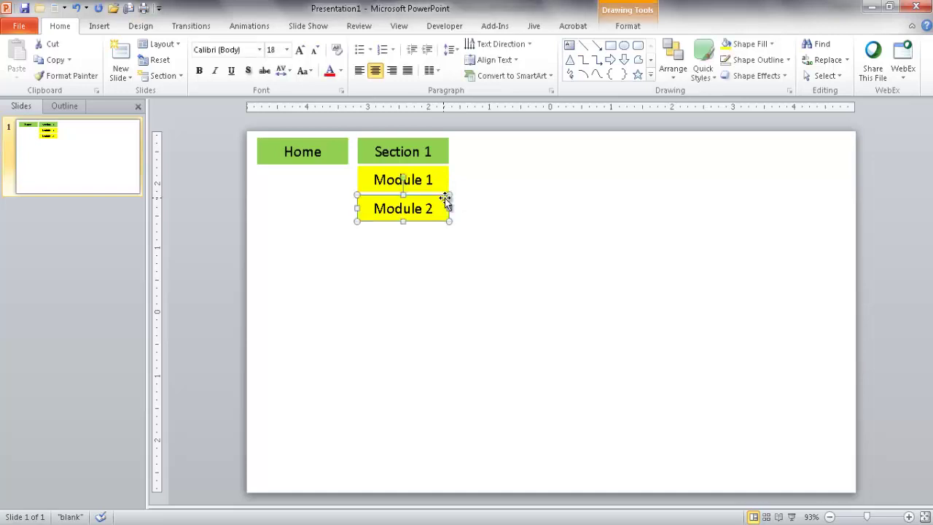
pyautogui.moveTo(446, 201); pyautogui.dragTo(445, 197)
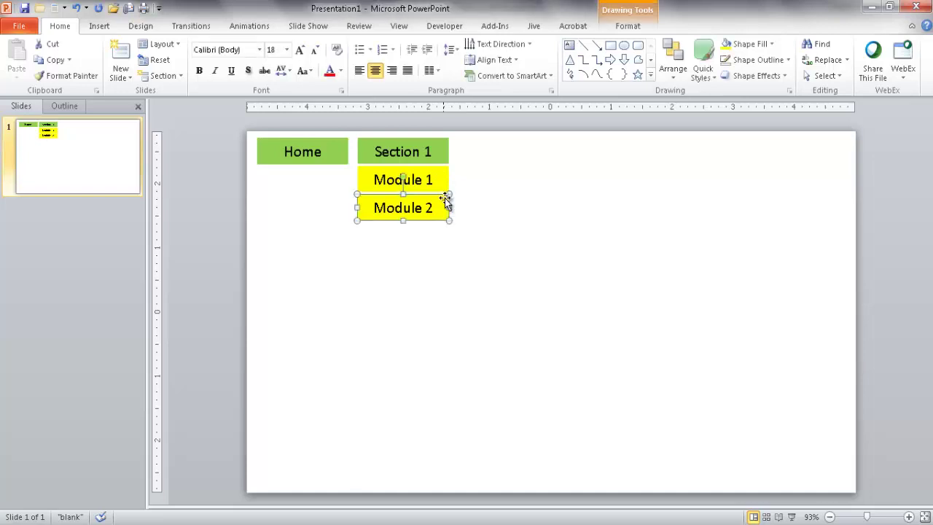
pyautogui.click(490, 227)
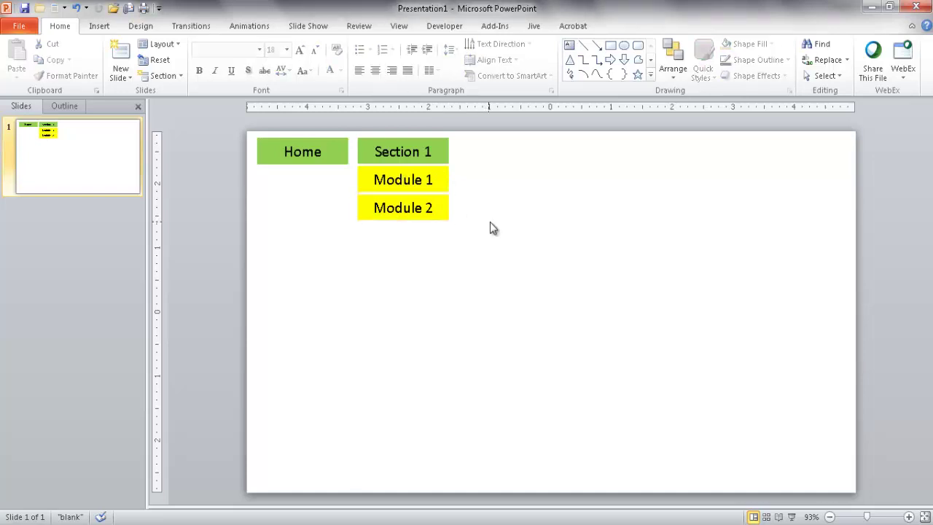
pyautogui.click(340, 153)
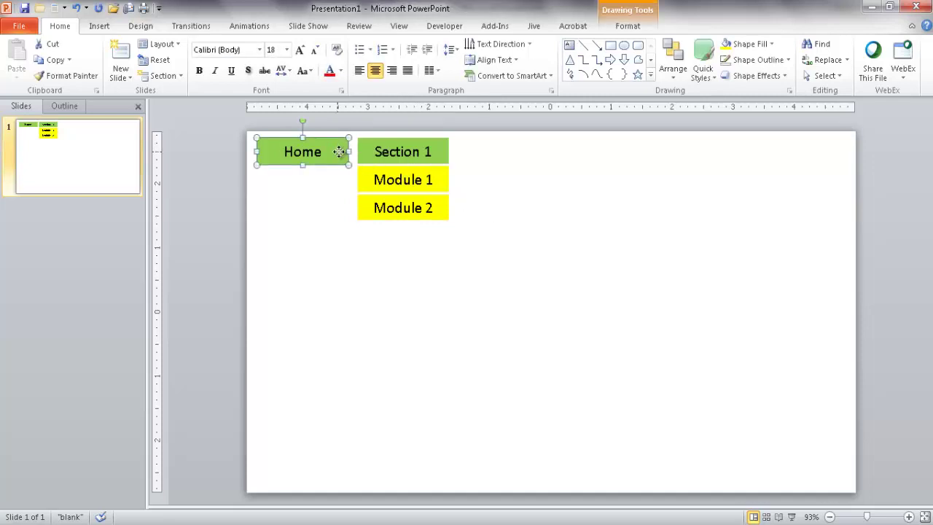
pyautogui.moveTo(339, 153); pyautogui.dragTo(333, 151)
pyautogui.click(341, 183)
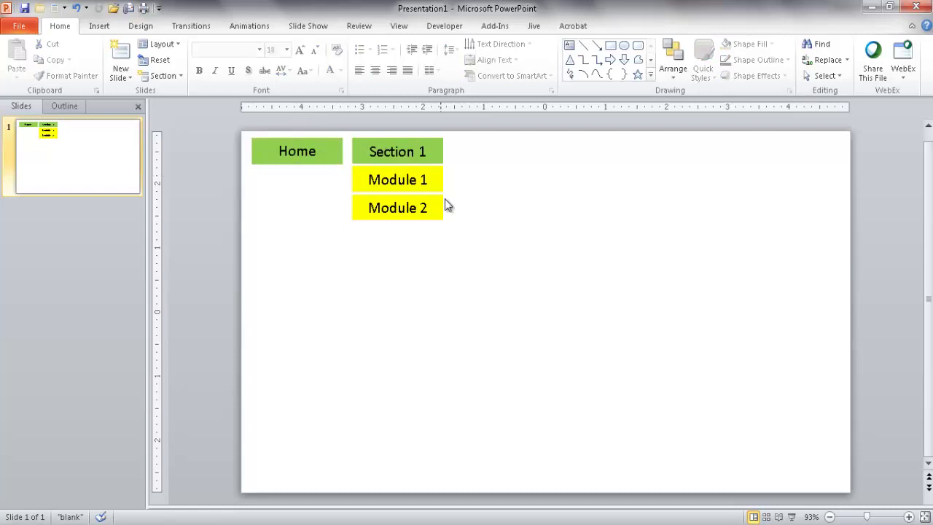
# Shift the Section 1, Module 1 and Module 2 buttons together to the left, closer to the Home button.
pyautogui.moveTo(482, 255); pyautogui.dragTo(347, 143)
pyautogui.moveTo(346, 131); pyautogui.dragTo(345, 132)
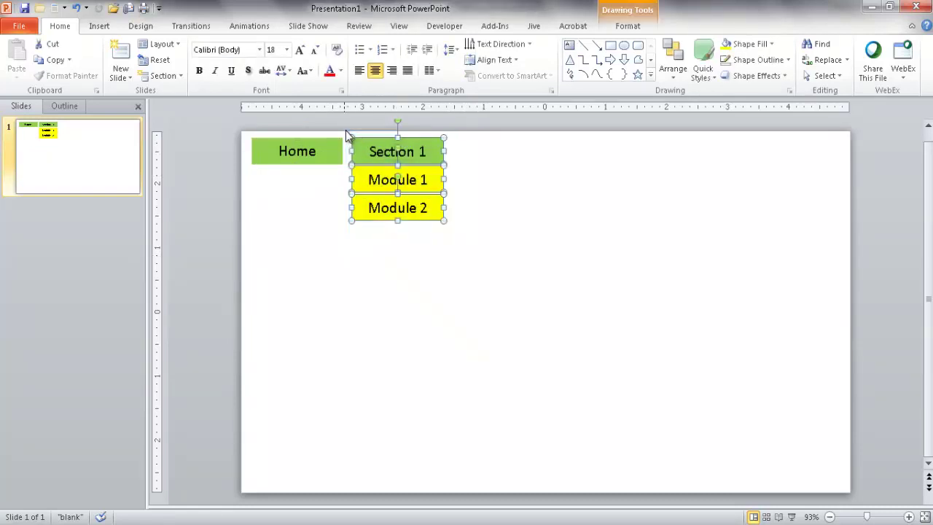
pyautogui.press('Left')
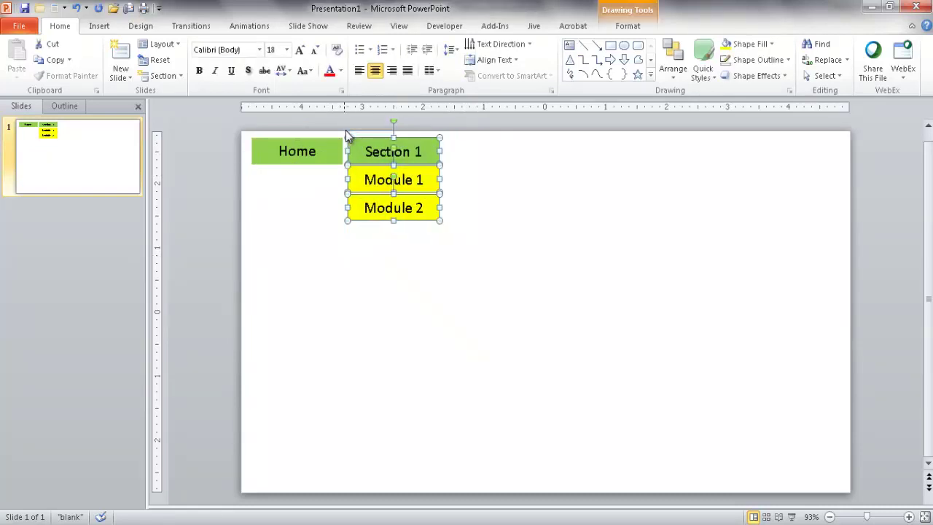
pyautogui.click(488, 279)
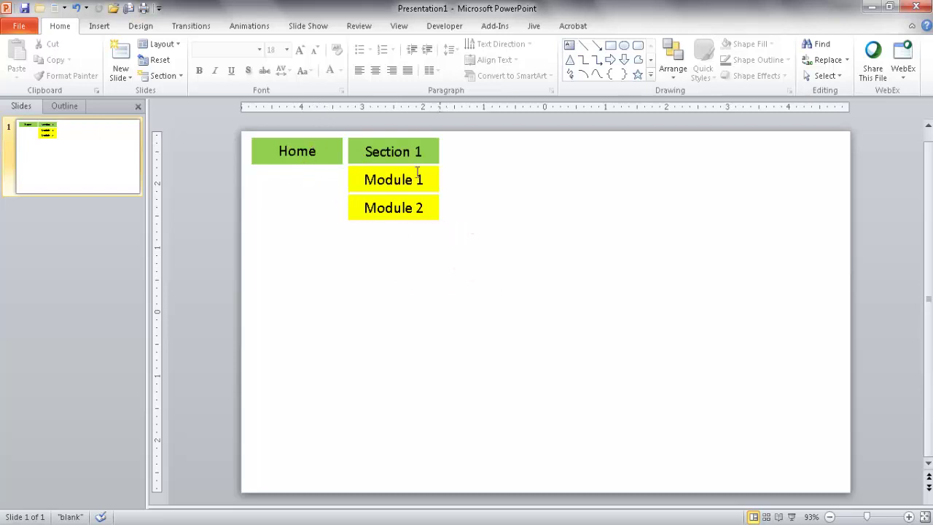
# Group the Module 1 and Module 2 buttons into one object.
pyautogui.moveTo(482, 255)
pyautogui.mouseDown()
pyautogui.moveTo(416, 224)
pyautogui.moveTo(327, 157)
pyautogui.mouseUp()
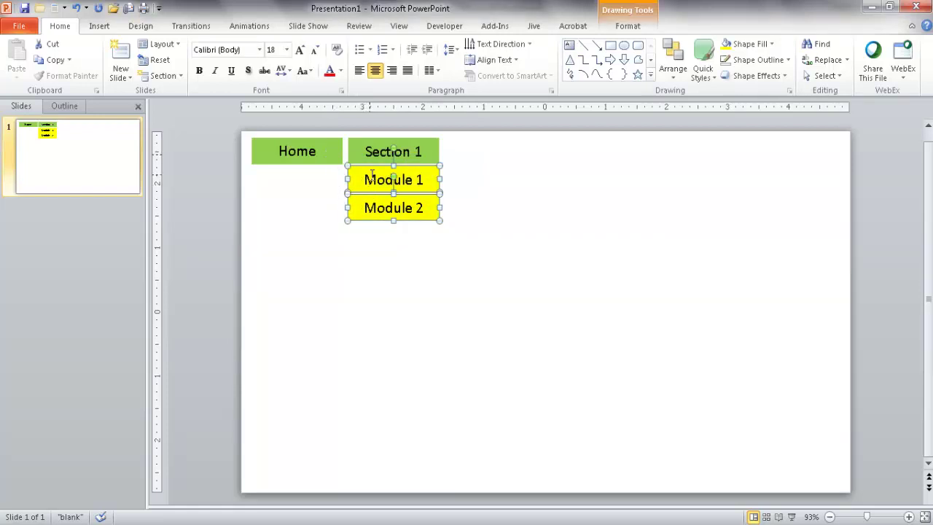
pyautogui.hotkey('ctrl', 'g')
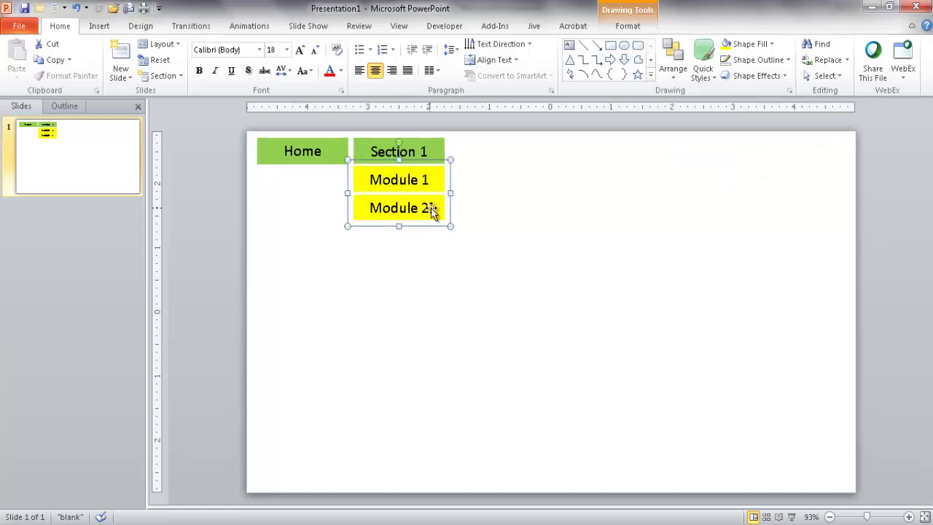
pyautogui.click(493, 212)
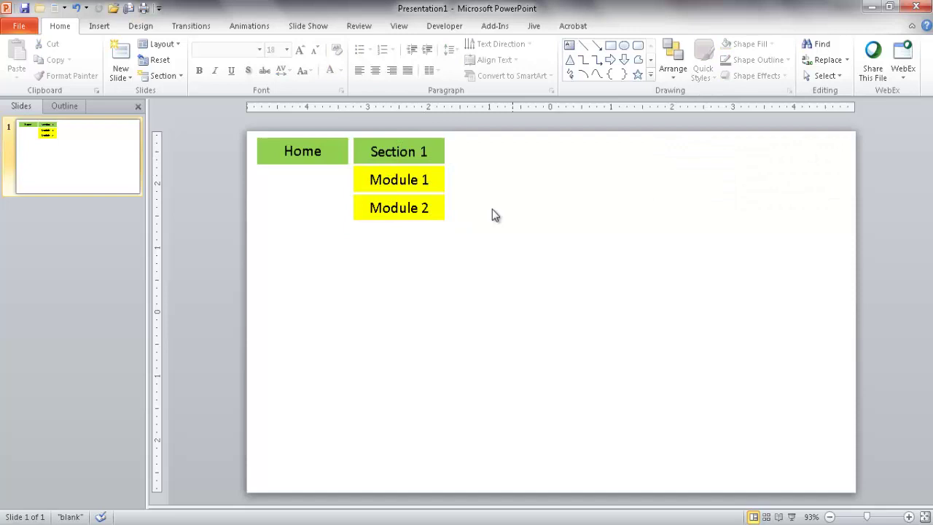
# Add a Wipe entrance animation to the grouped module buttons with the direction From Top.
pyautogui.click(441, 183)
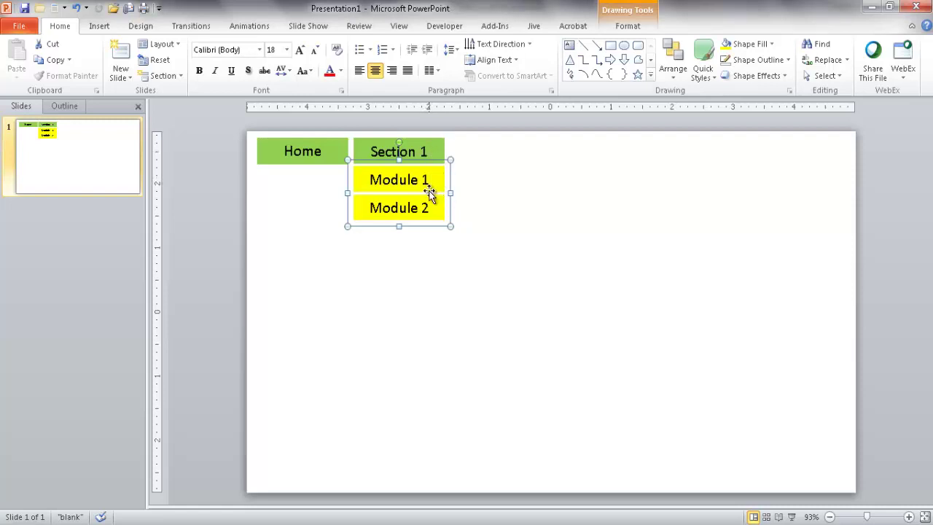
pyautogui.click(255, 27)
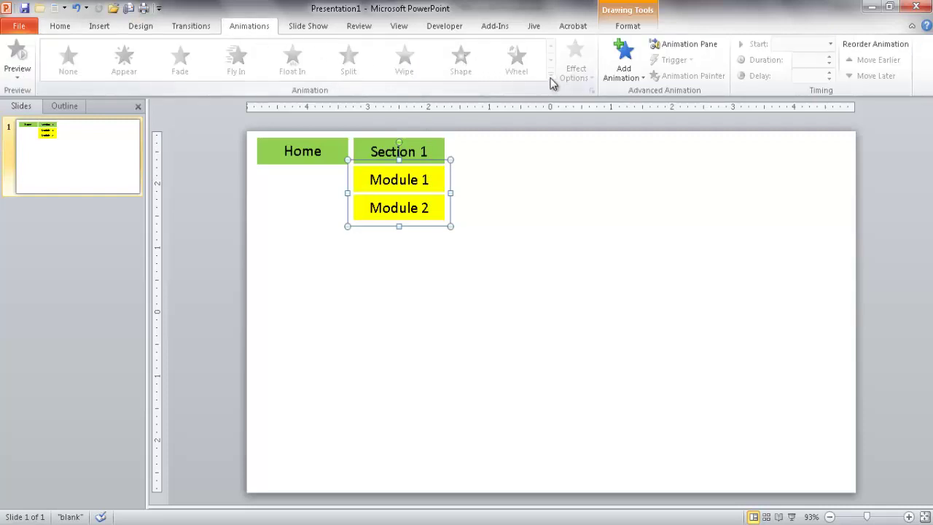
pyautogui.click(623, 76)
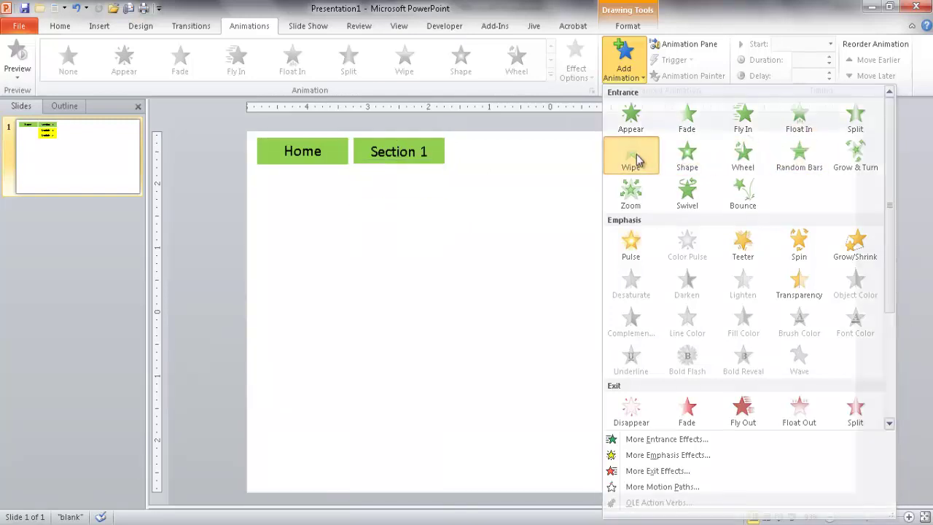
pyautogui.click(634, 157)
pyautogui.click(589, 71)
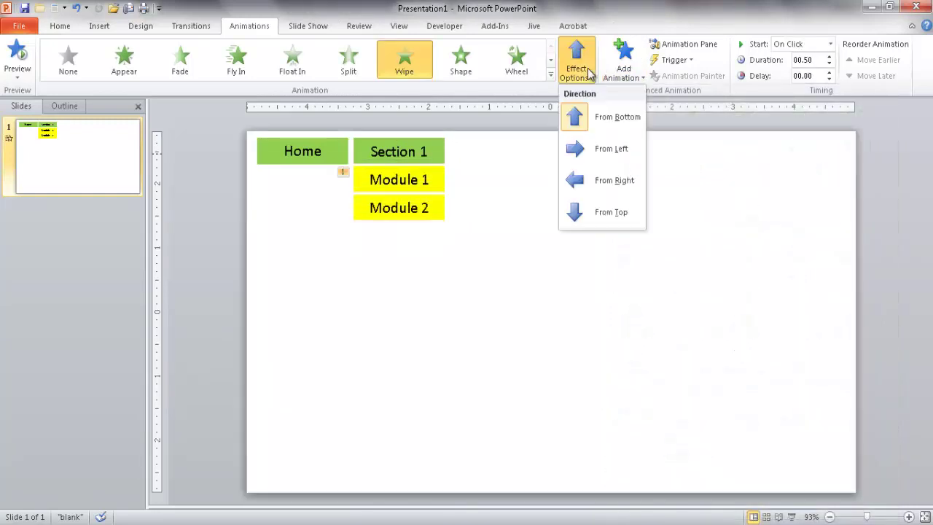
pyautogui.click(609, 211)
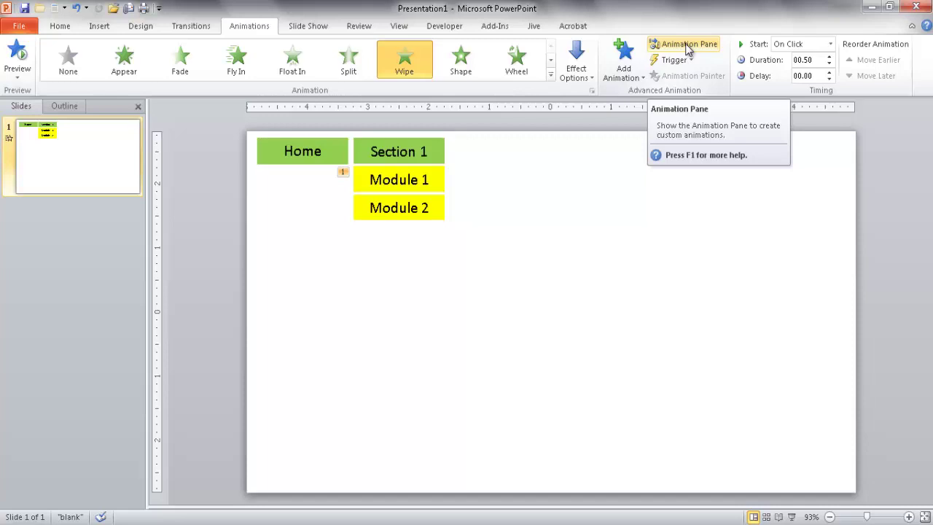
# Set the module group's Wipe animation to be triggered by a click on "TextBox 4: Section 1".
pyautogui.click(688, 46)
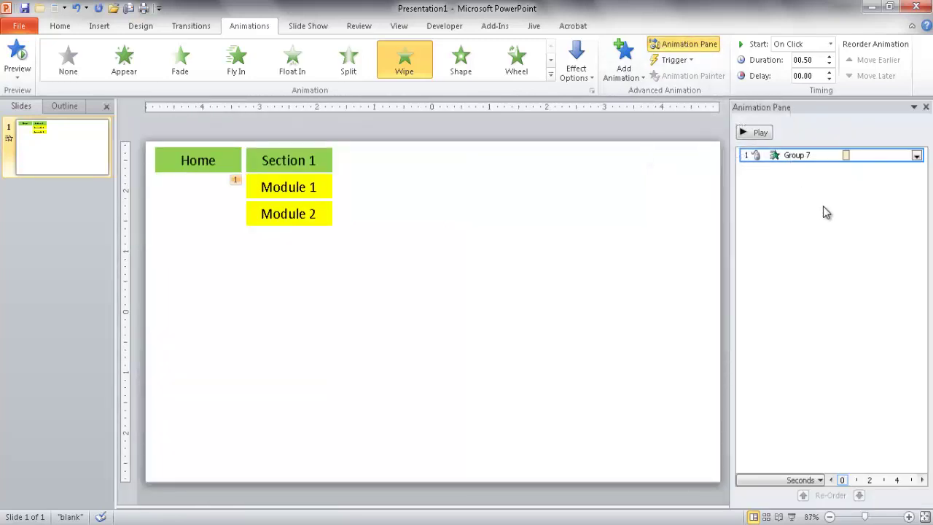
pyautogui.click(331, 209)
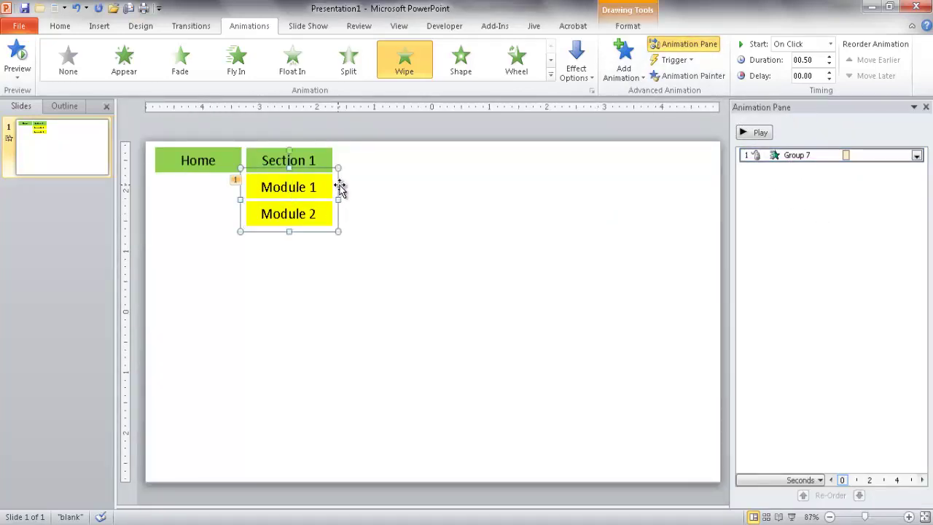
pyautogui.click(916, 156)
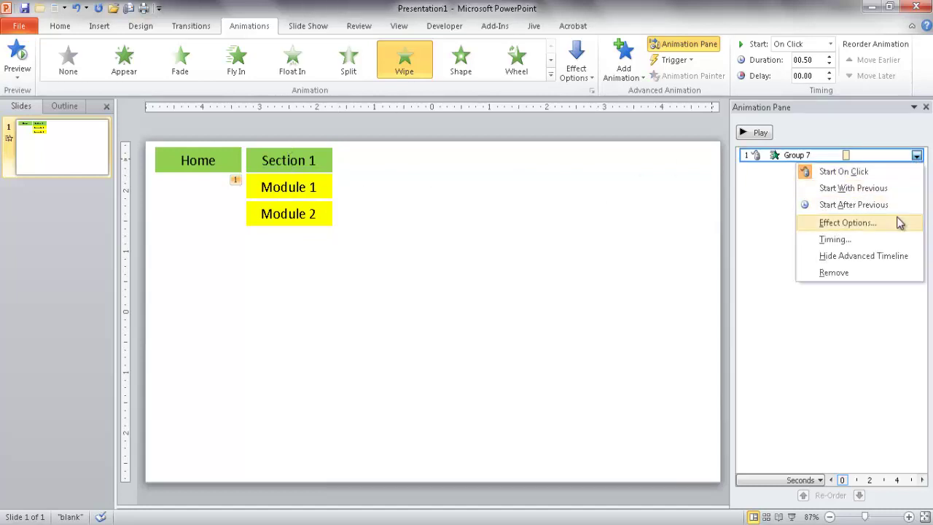
pyautogui.click(899, 223)
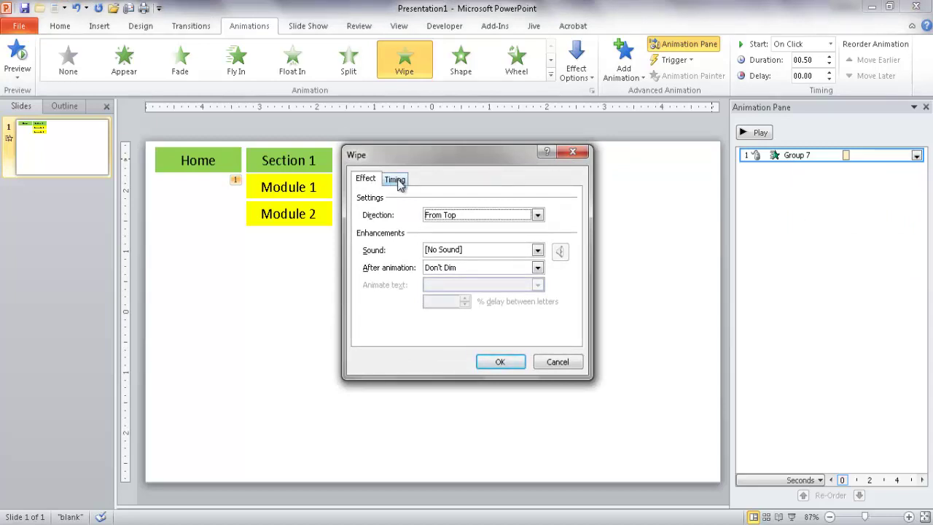
pyautogui.click(396, 180)
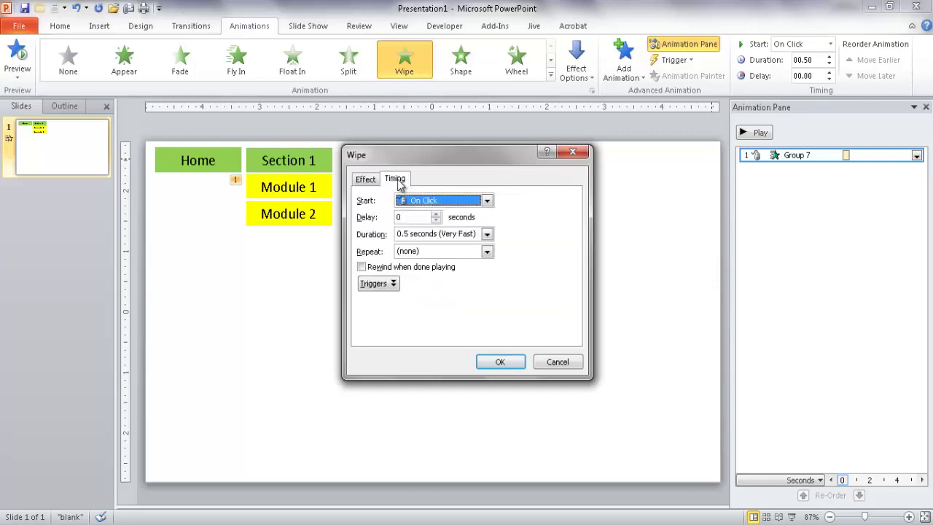
pyautogui.click(394, 285)
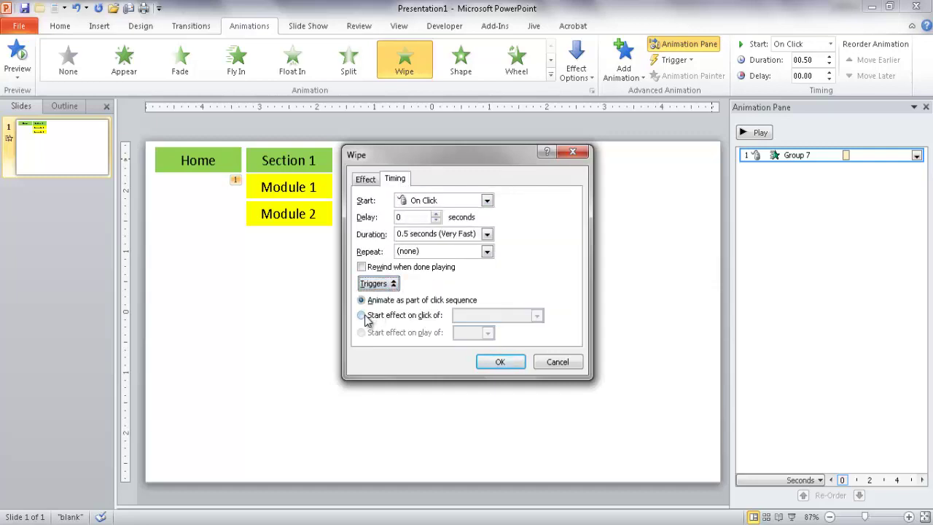
pyautogui.click(361, 317)
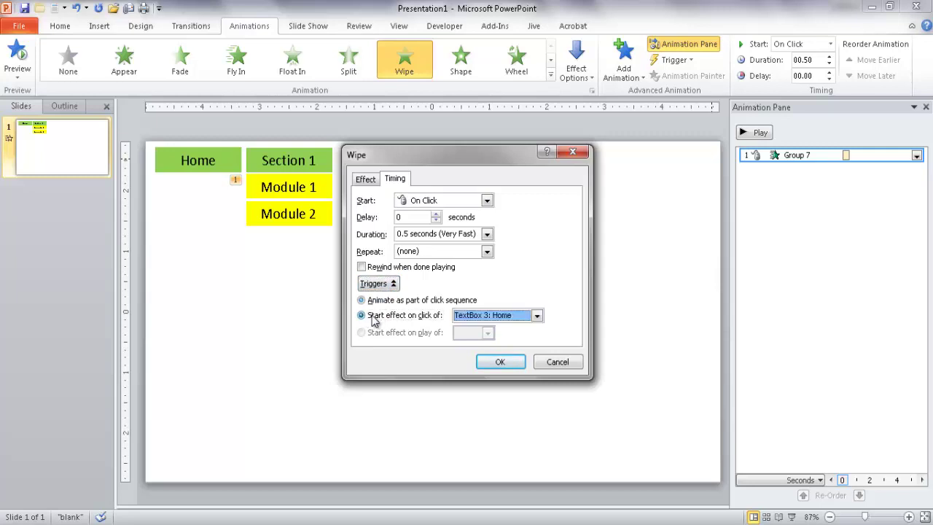
pyautogui.click(536, 316)
pyautogui.click(516, 338)
pyautogui.click(500, 363)
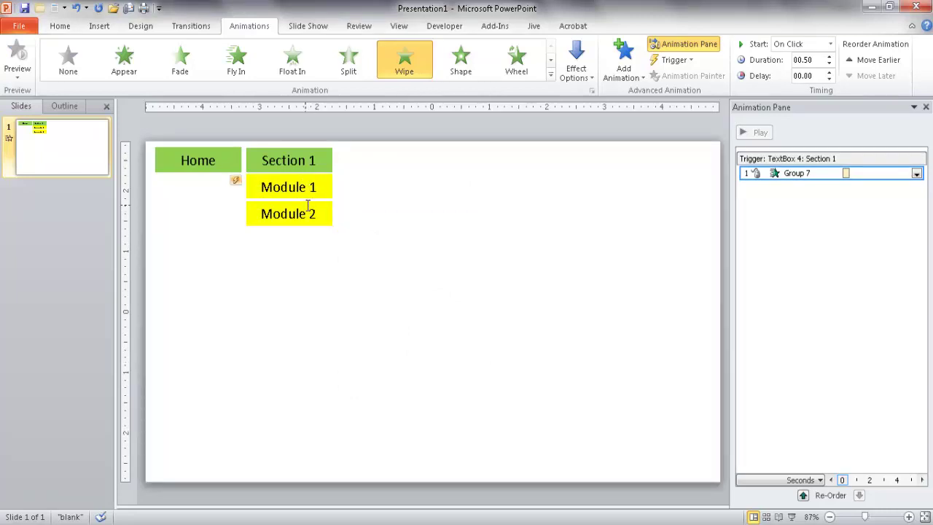
# Add a Wipe exit animation to the grouped module buttons with the direction From Bottom.
pyautogui.click(790, 195)
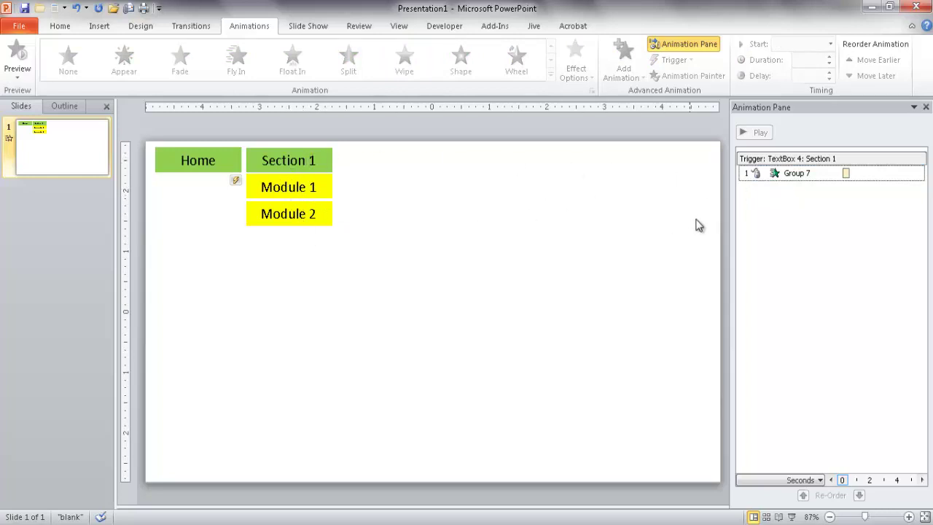
pyautogui.click(326, 195)
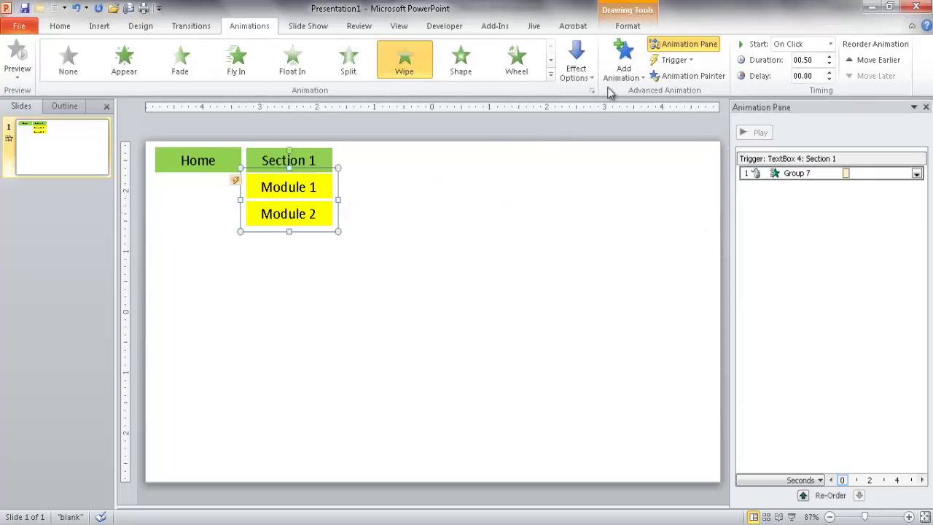
pyautogui.click(392, 73)
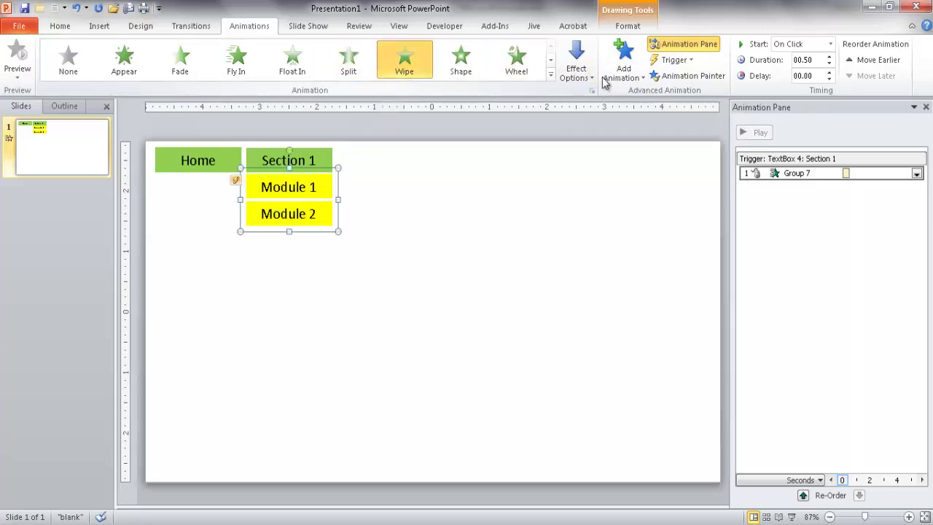
pyautogui.click(580, 77)
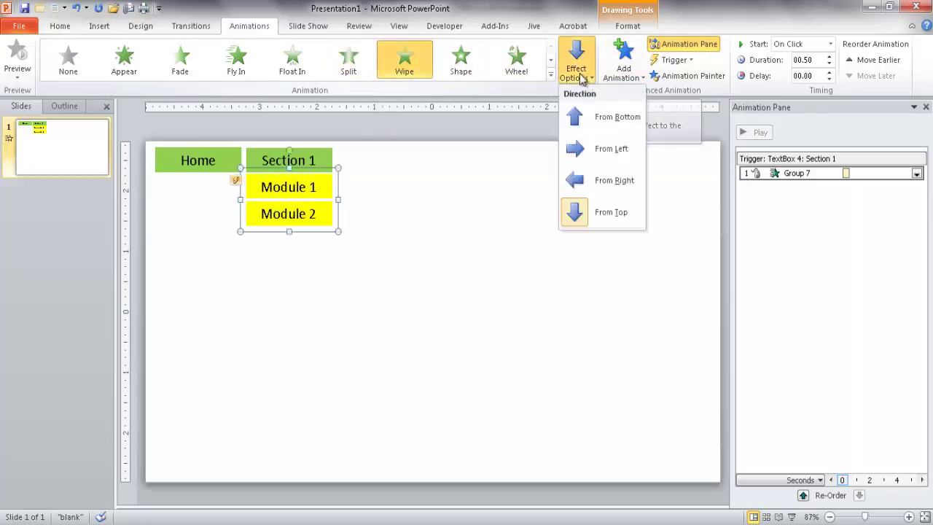
pyautogui.click(633, 75)
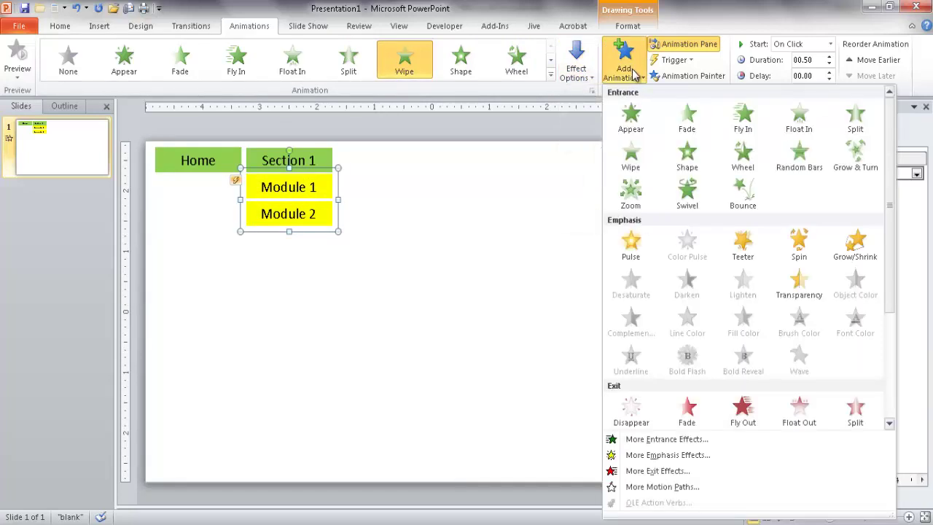
pyautogui.scroll(-3, 891, 283)
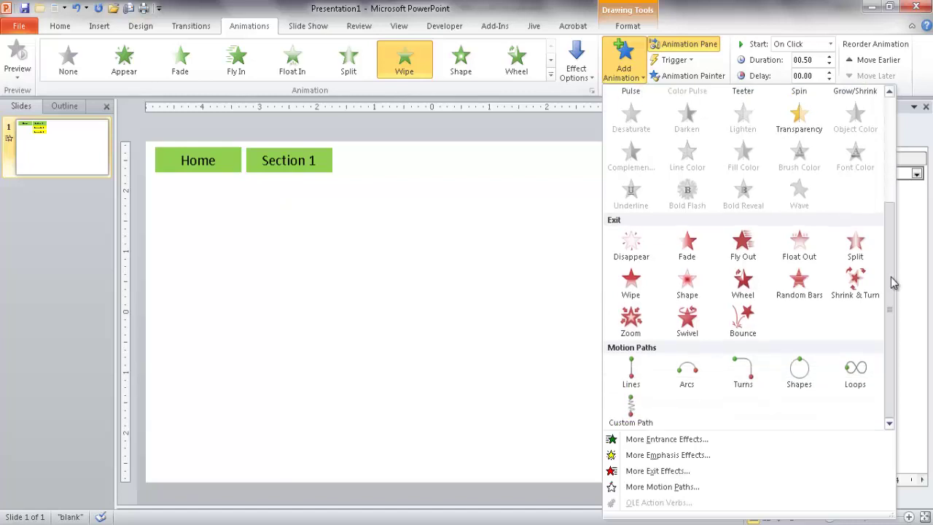
pyautogui.click(633, 286)
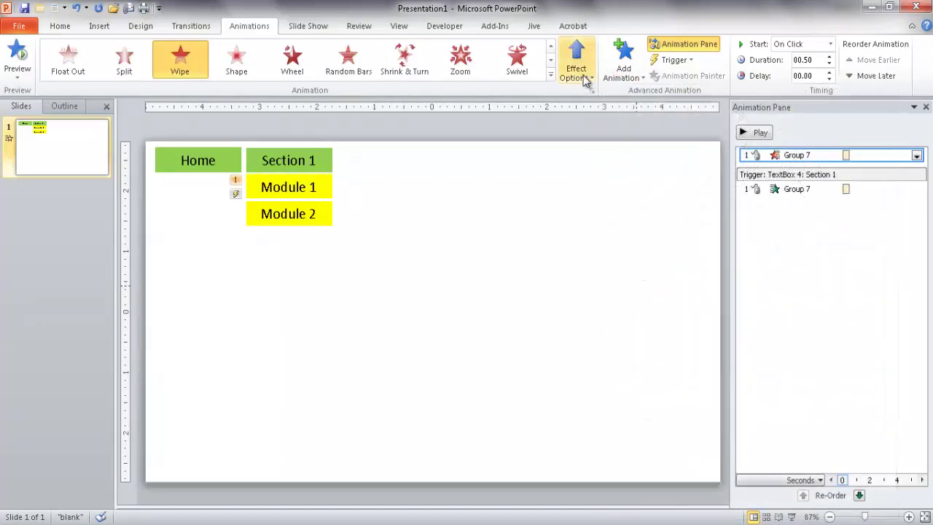
pyautogui.click(585, 77)
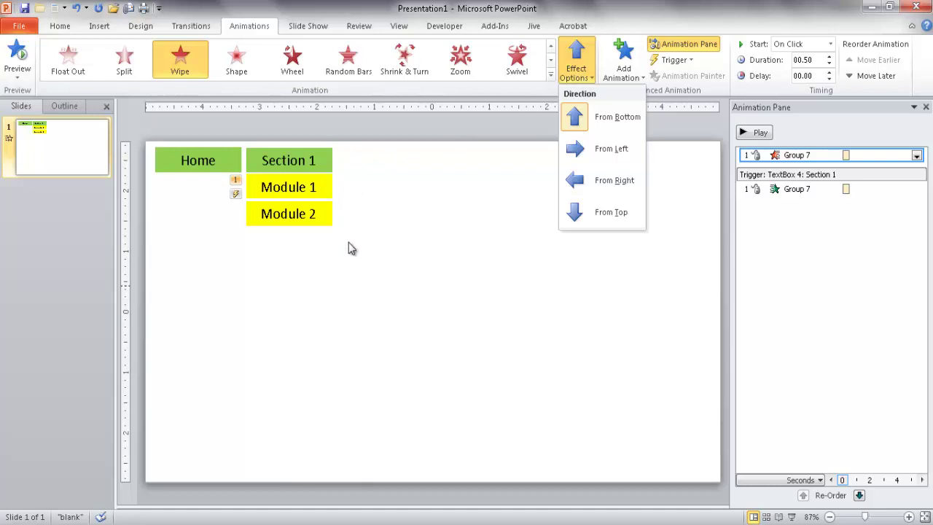
pyautogui.click(604, 117)
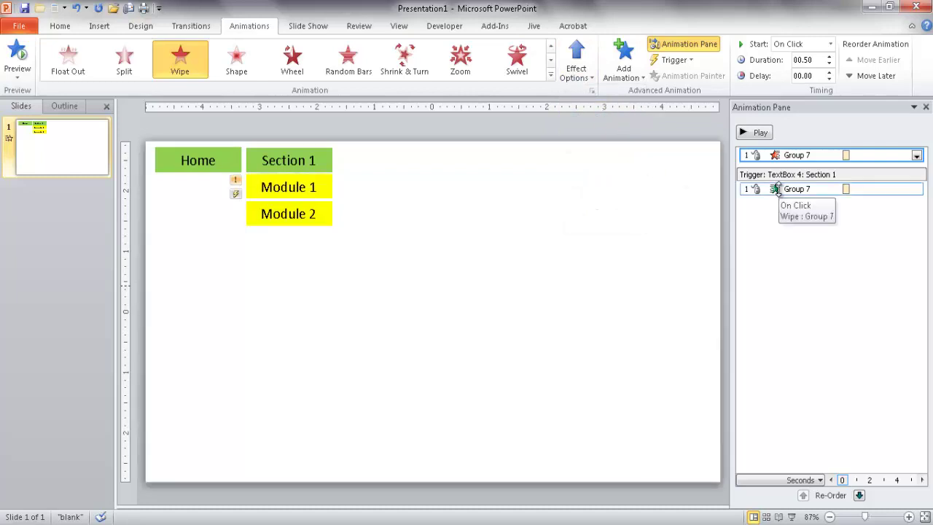
# Set the module group's exit Wipe animation to start on click of "TextBox 4: Section 1".
pyautogui.click(914, 191)
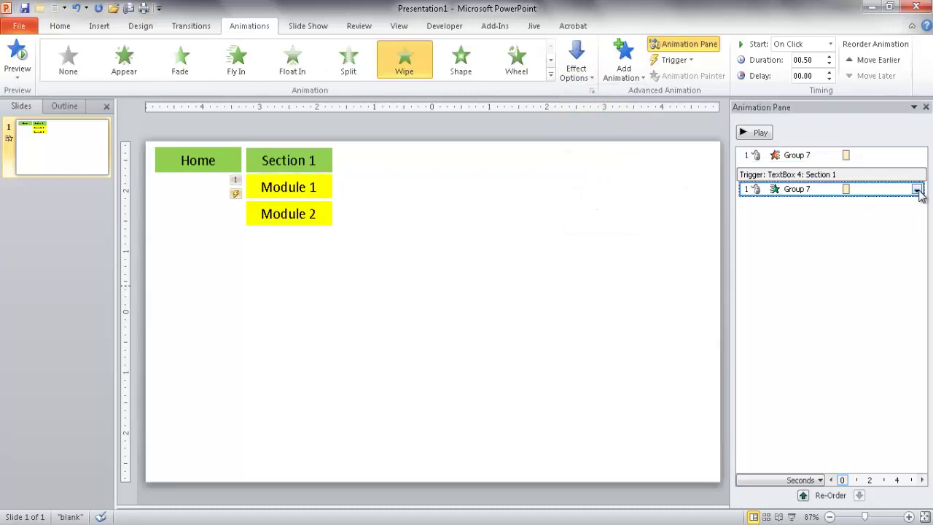
pyautogui.click(900, 154)
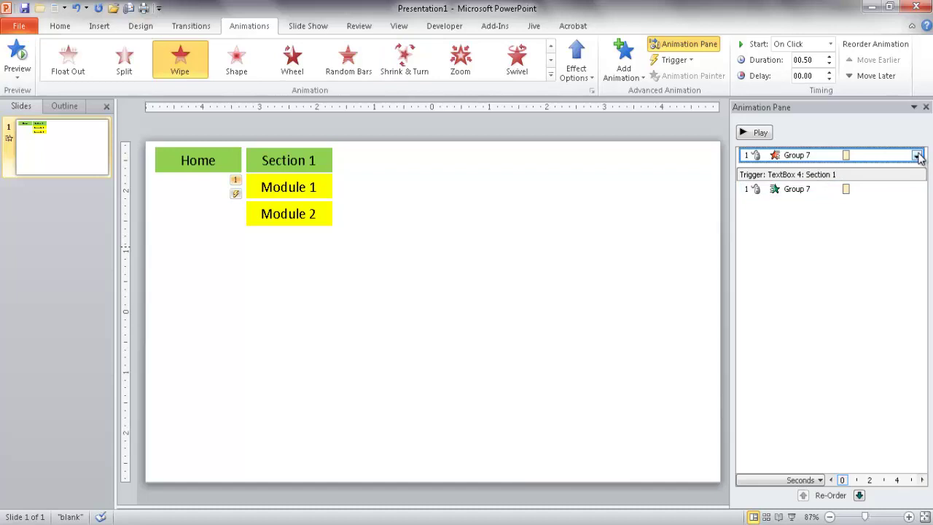
pyautogui.click(917, 156)
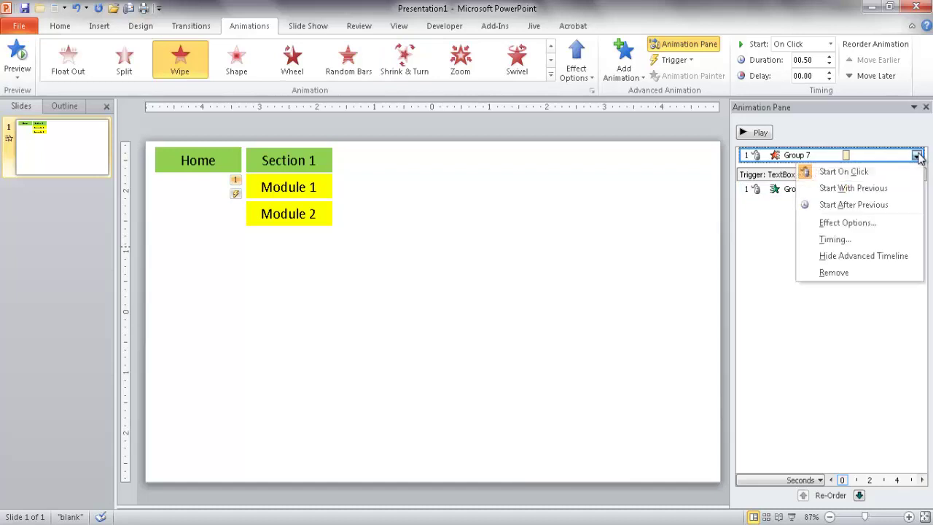
pyautogui.click(864, 224)
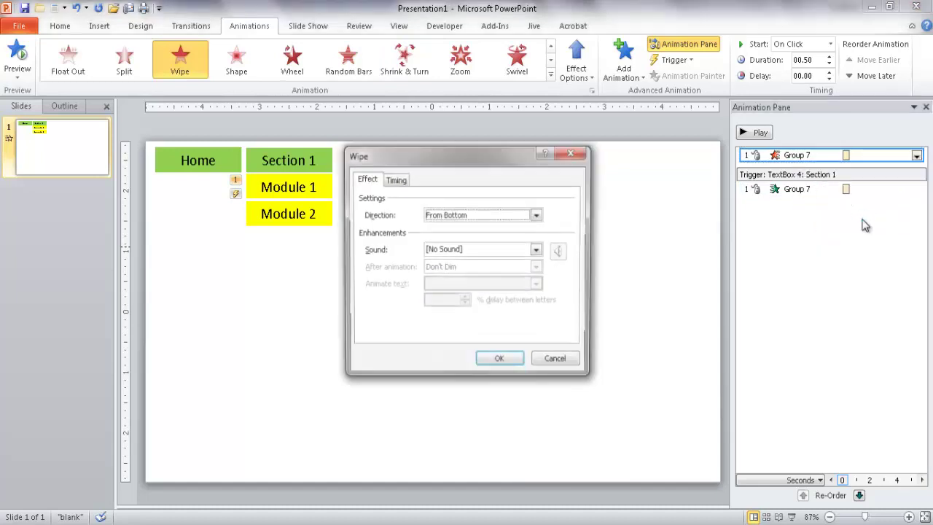
pyautogui.click(395, 180)
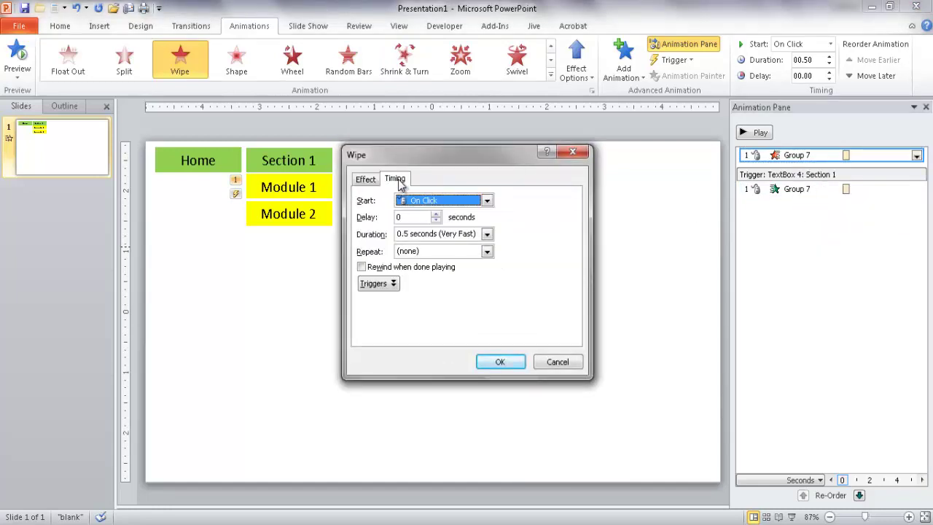
pyautogui.click(386, 285)
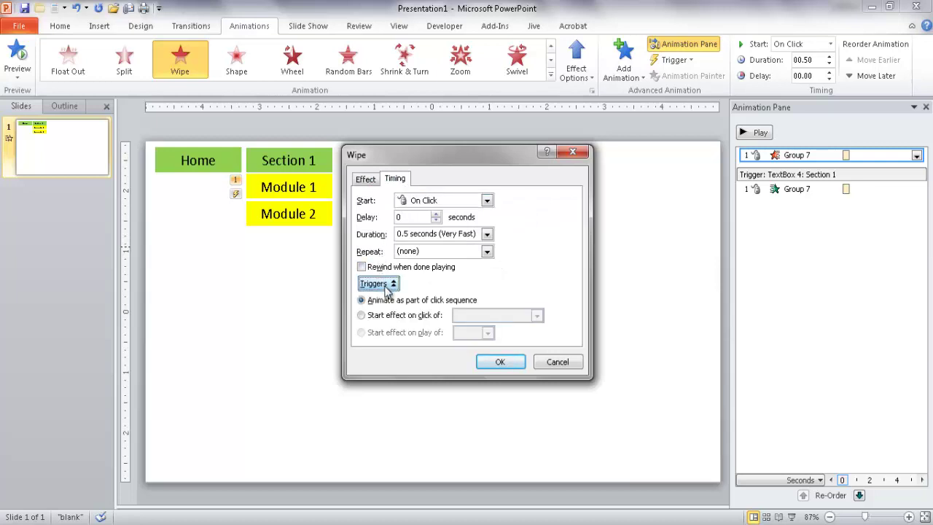
pyautogui.click(367, 318)
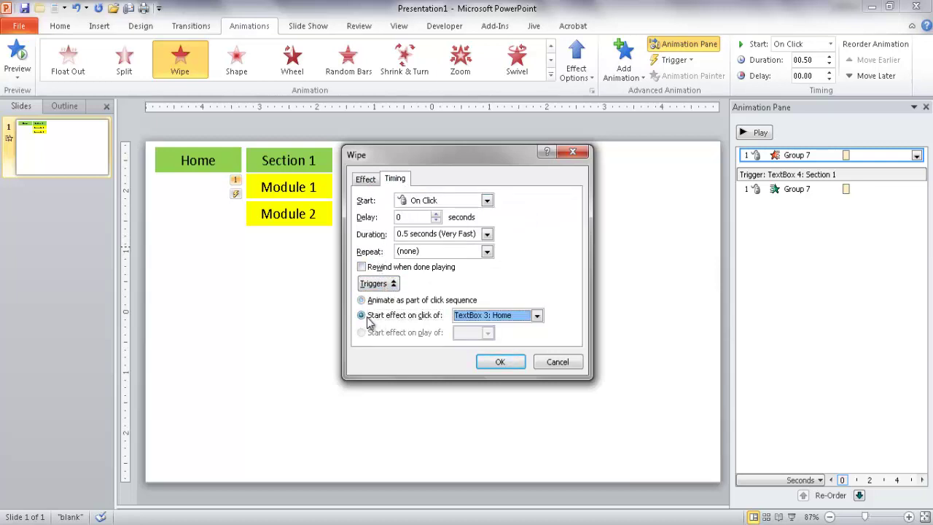
pyautogui.click(537, 315)
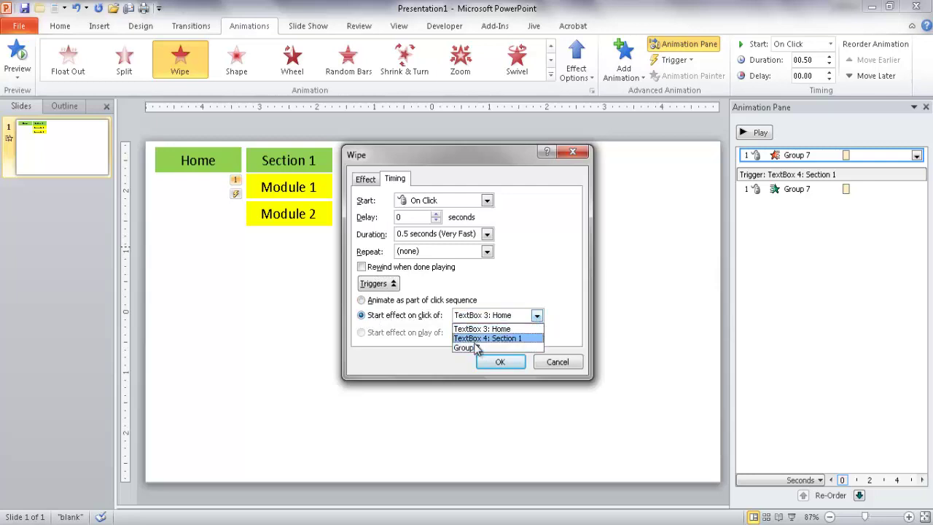
pyautogui.click(506, 339)
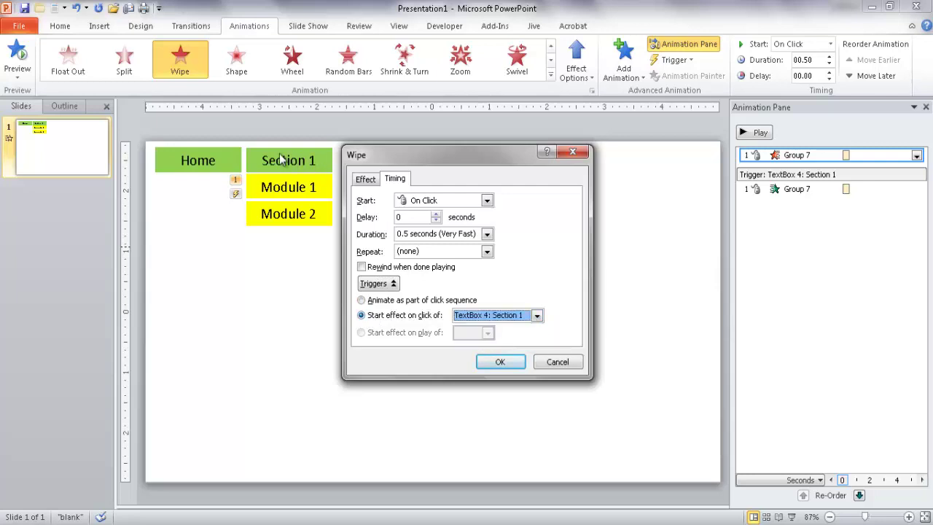
pyautogui.click(499, 363)
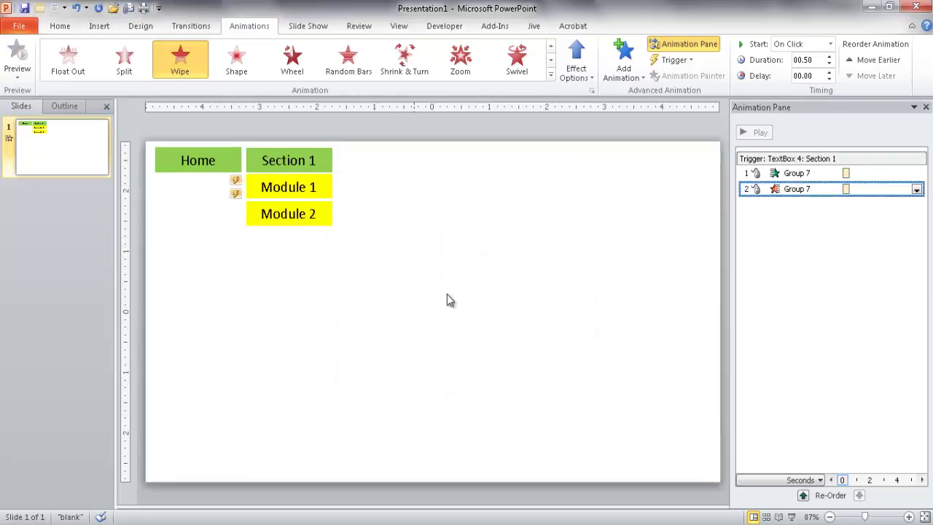
# Run the slide show, test opening and closing the module menu through Section 1, and exit the show.
pyautogui.click(791, 516)
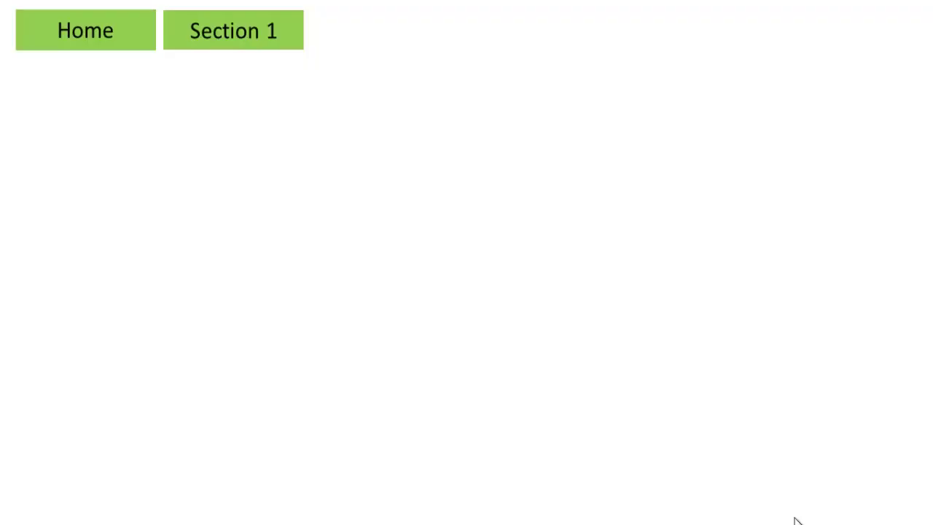
pyautogui.click(241, 32)
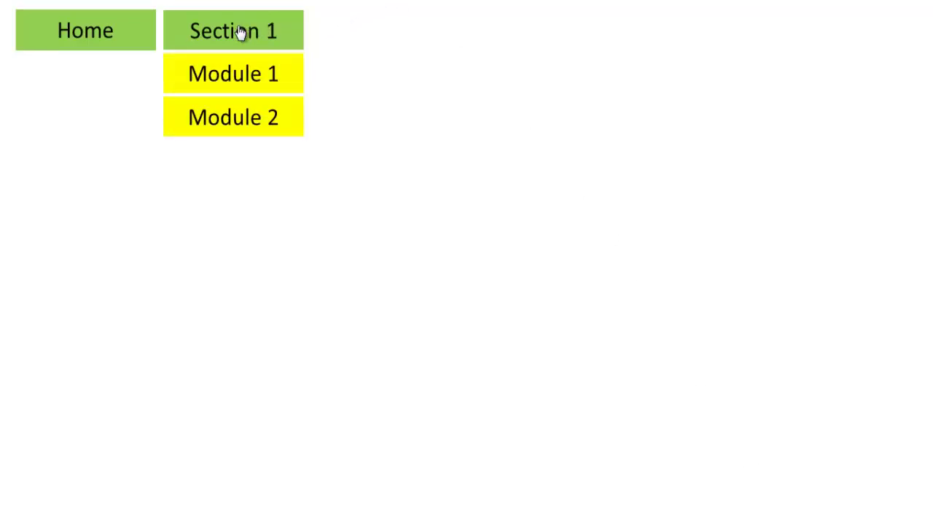
pyautogui.click(240, 32)
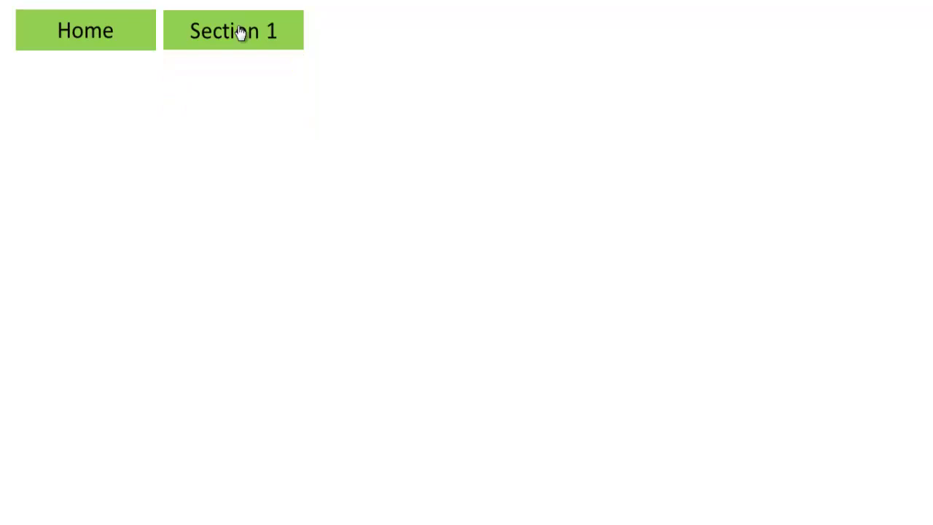
pyautogui.press('Escape')
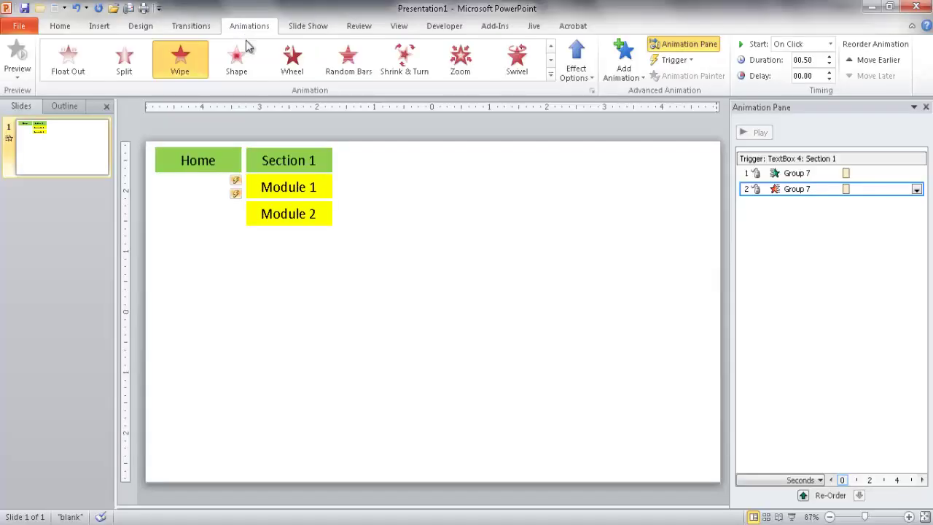
# Add a text box about 4 inches wide near the slide's bottom edge containing the text "Home".
pyautogui.click(444, 435)
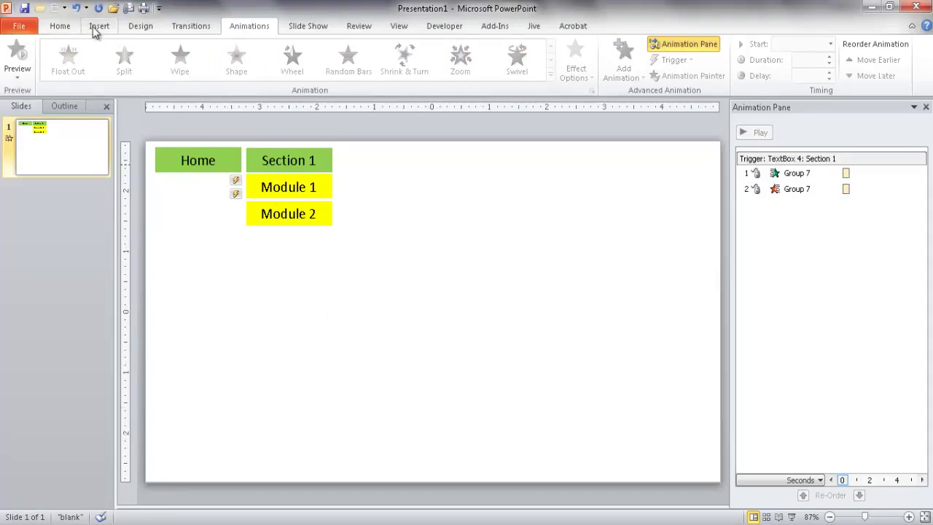
pyautogui.click(61, 28)
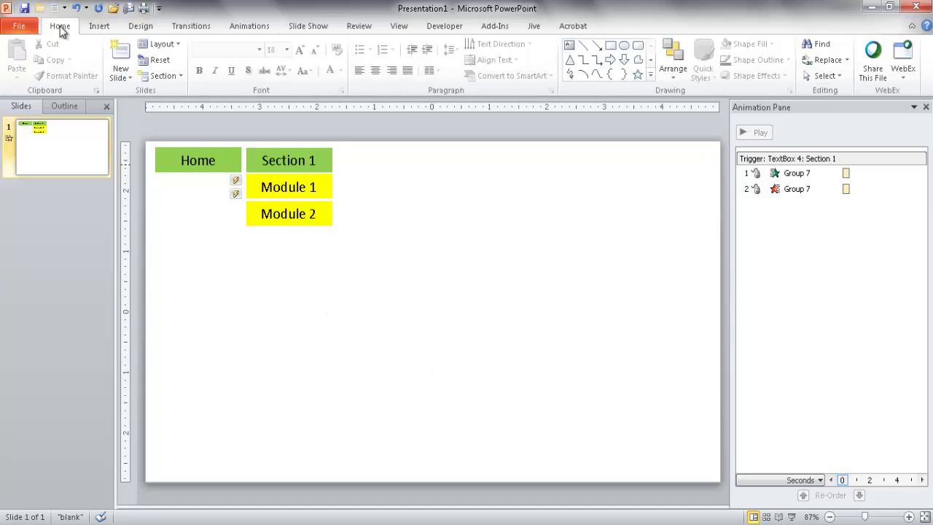
pyautogui.click(569, 46)
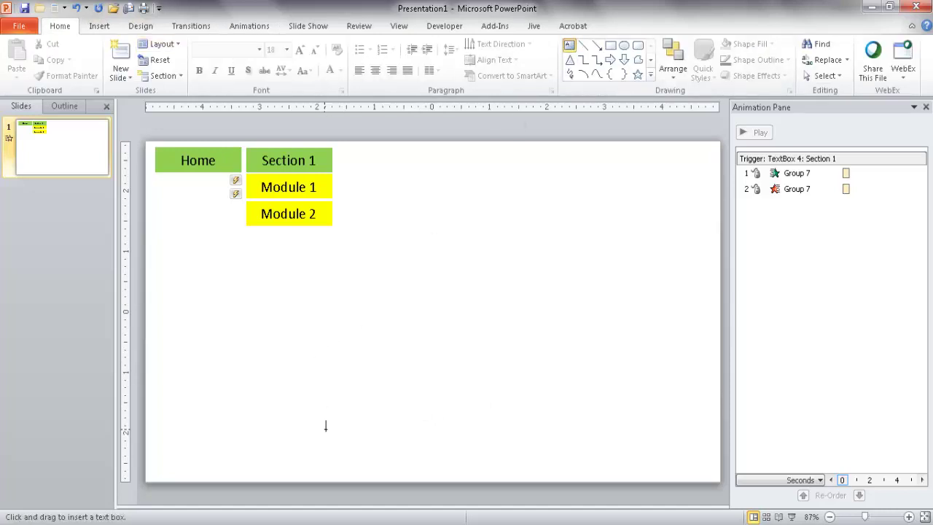
pyautogui.moveTo(328, 433); pyautogui.dragTo(558, 462)
pyautogui.write('Home')
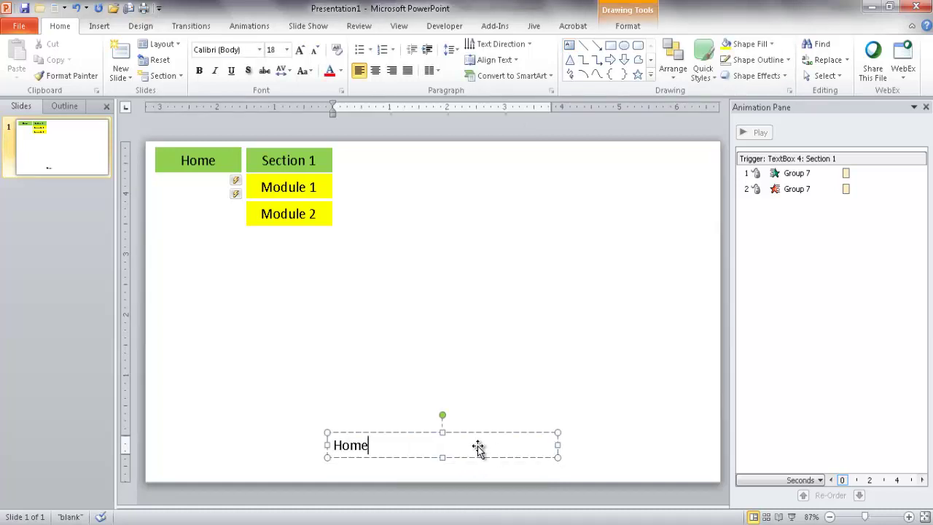
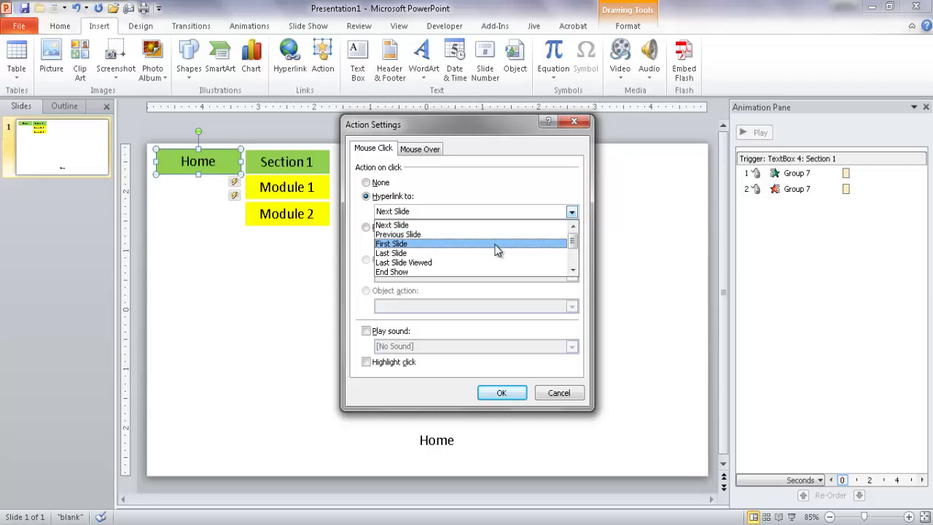
# Set the green Home button's mouse-click action to hyperlink to First Slide.
pyautogui.click(496, 244)
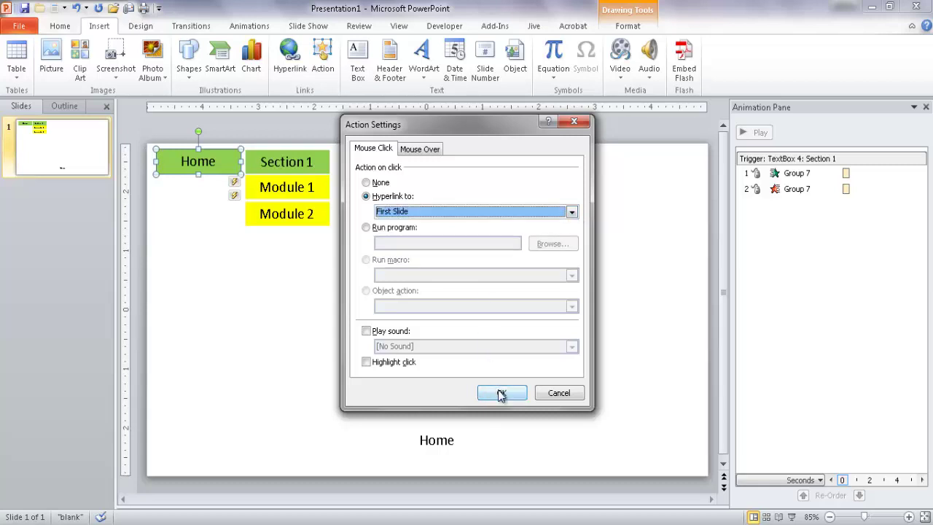
pyautogui.click(571, 212)
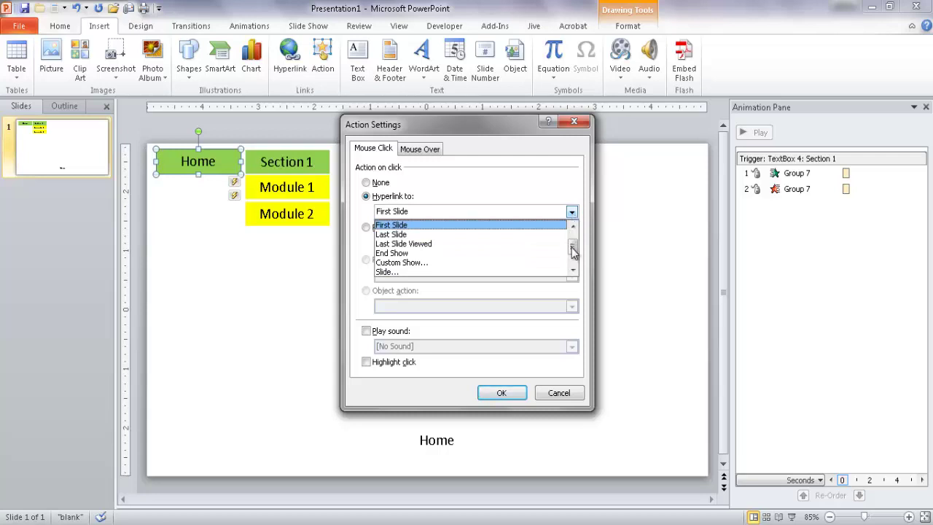
pyautogui.click(433, 273)
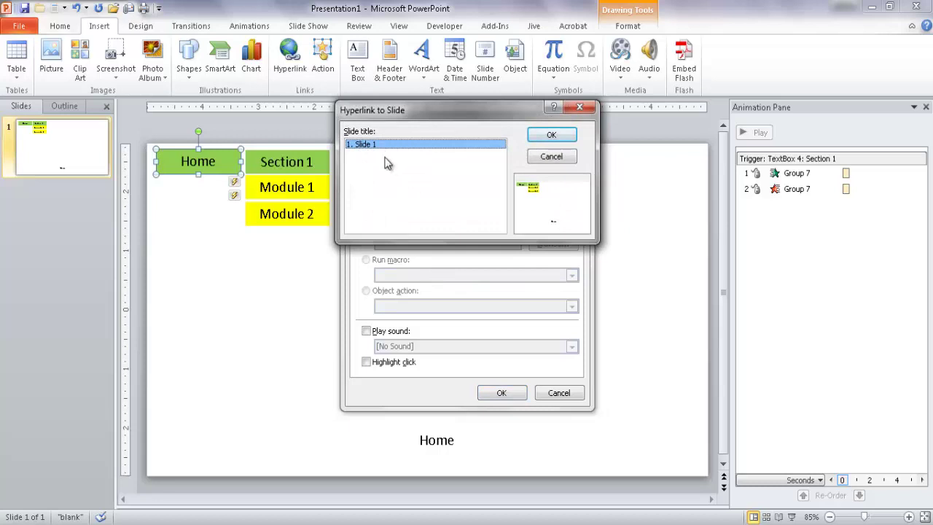
pyautogui.click(552, 159)
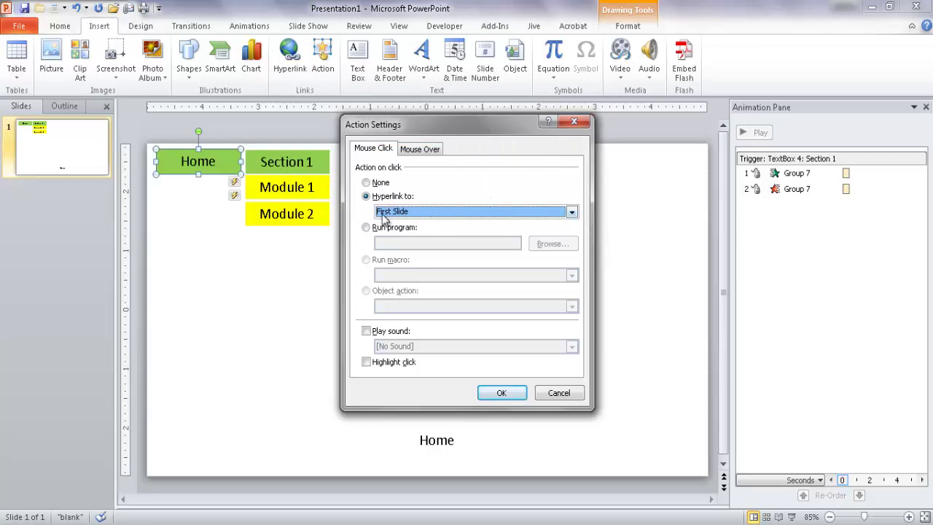
pyautogui.click(499, 394)
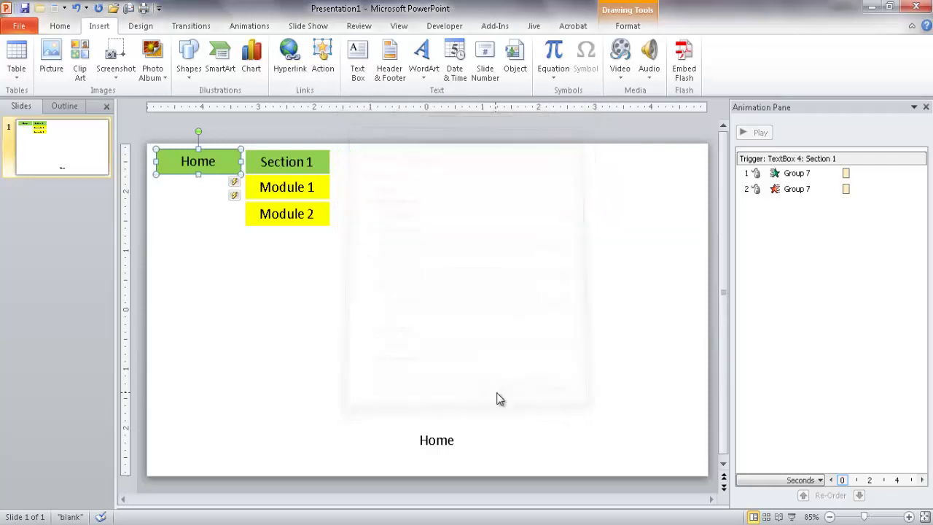
# Duplicate the menu slide twice to make a three-slide presentation.
pyautogui.click(319, 303)
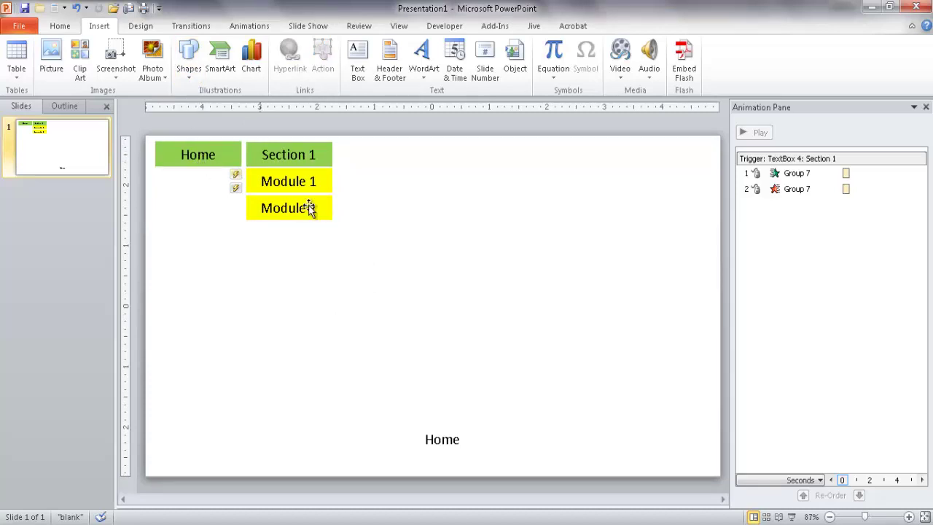
pyautogui.click(324, 182)
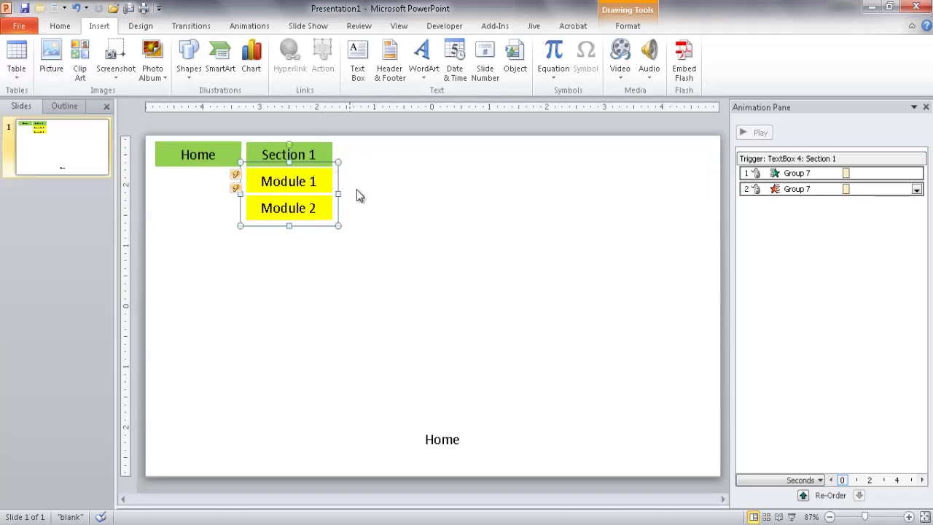
pyautogui.click(406, 338)
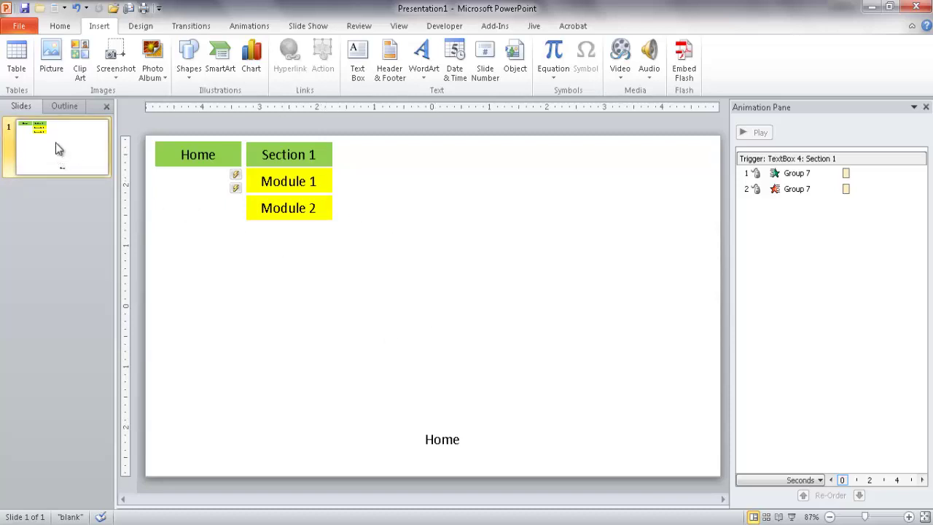
pyautogui.hotkey('ctrl', 'd')
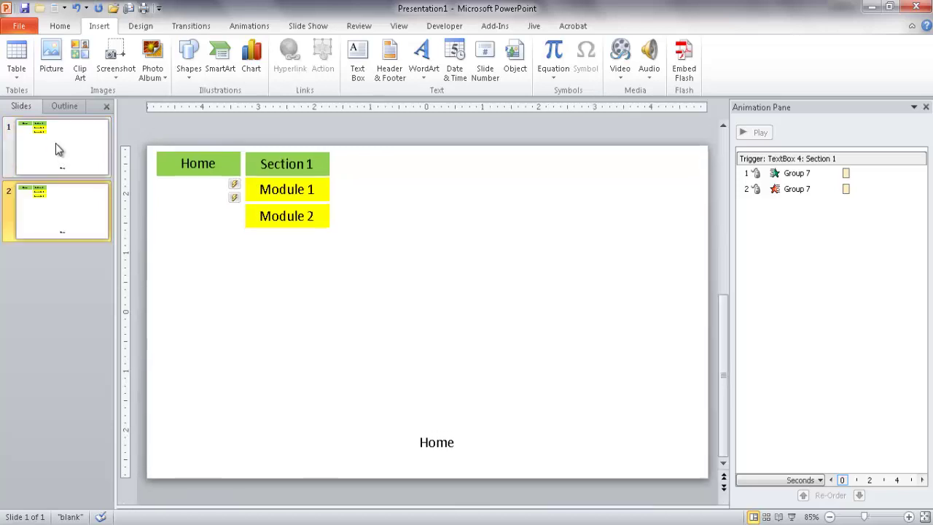
pyautogui.hotkey('ctrl', 'd')
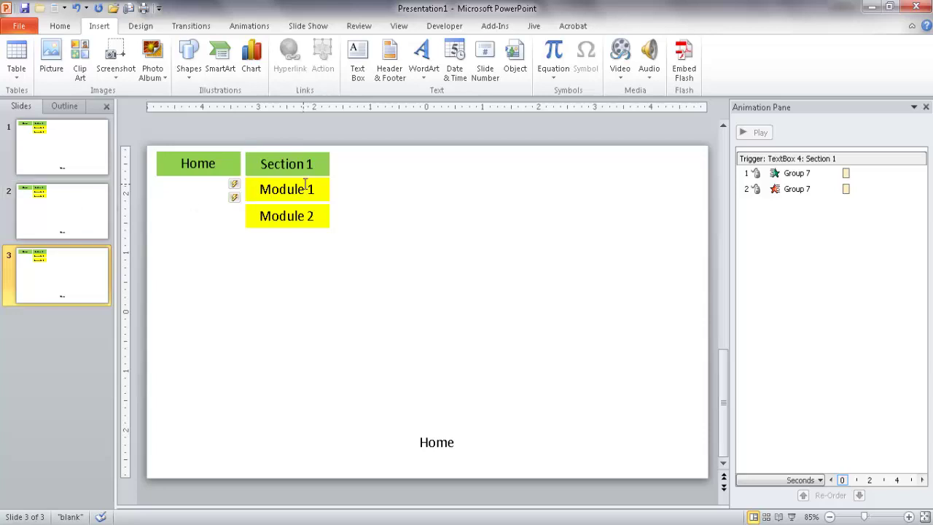
# Replace the "Home" label near the bottom edge of slide 2 with "Section 1 – Module 1".
pyautogui.click(87, 214)
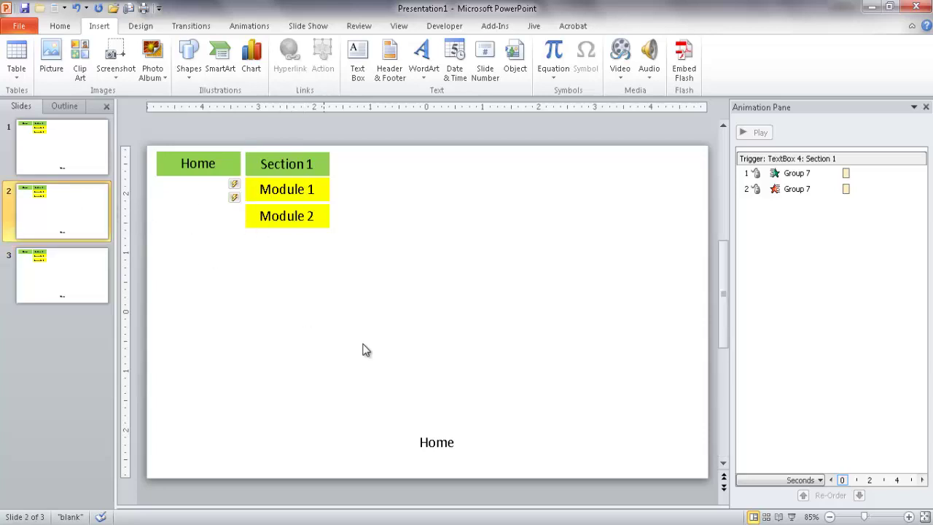
pyautogui.click(431, 431)
pyautogui.doubleClick(436, 442)
pyautogui.write('sECT')
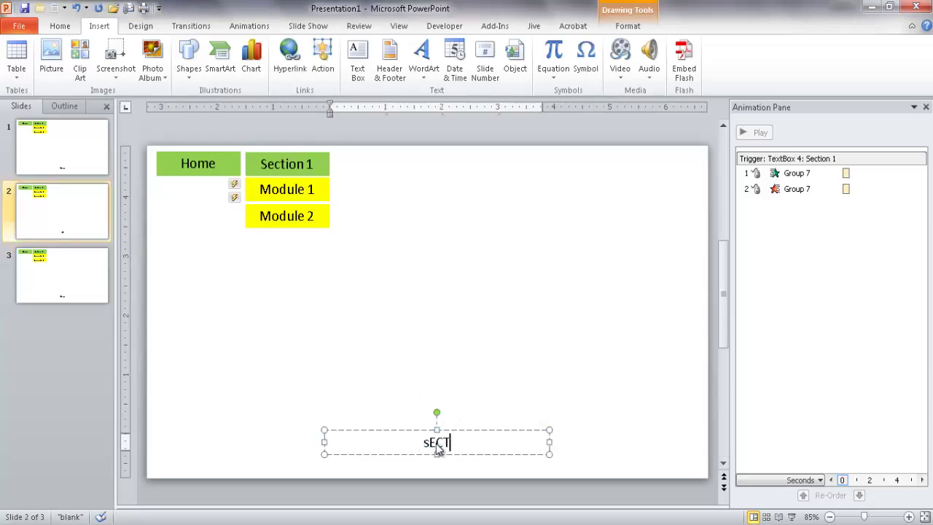
pyautogui.press('BackSpace')
pyautogui.press('BackSpace')
pyautogui.press('BackSpace')
pyautogui.press('BackSpace')
pyautogui.write('Section 1 -')
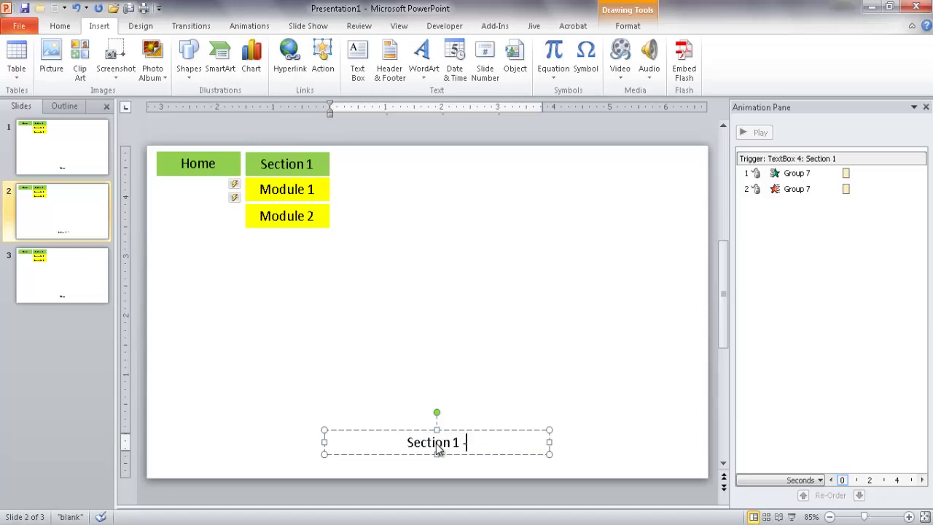
pyautogui.write(' Module 2')
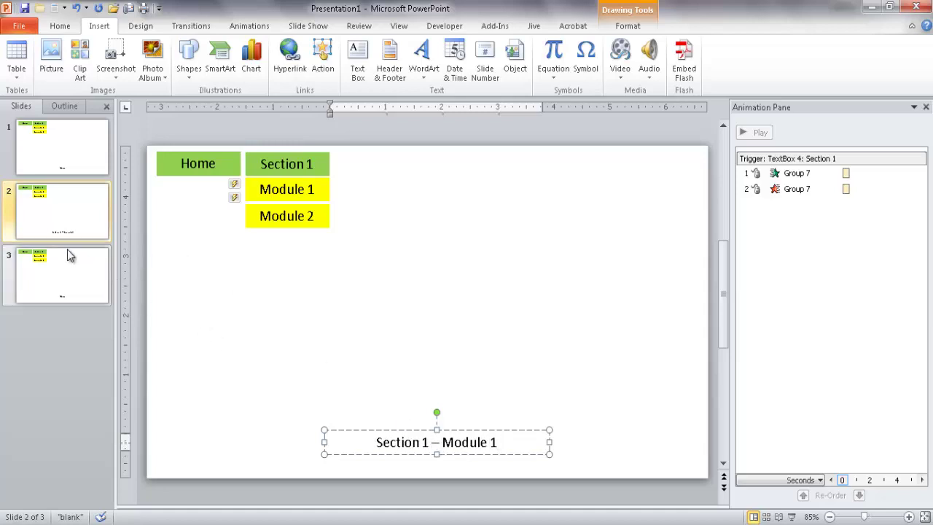
# Copy slide 2's "Section 1 – Module 1" label text and paste it over the "Home" label near slide 3's bottom edge.
pyautogui.doubleClick(421, 443)
pyautogui.tripleClick(421, 443)
pyautogui.hotkey('ctrl', 'c')
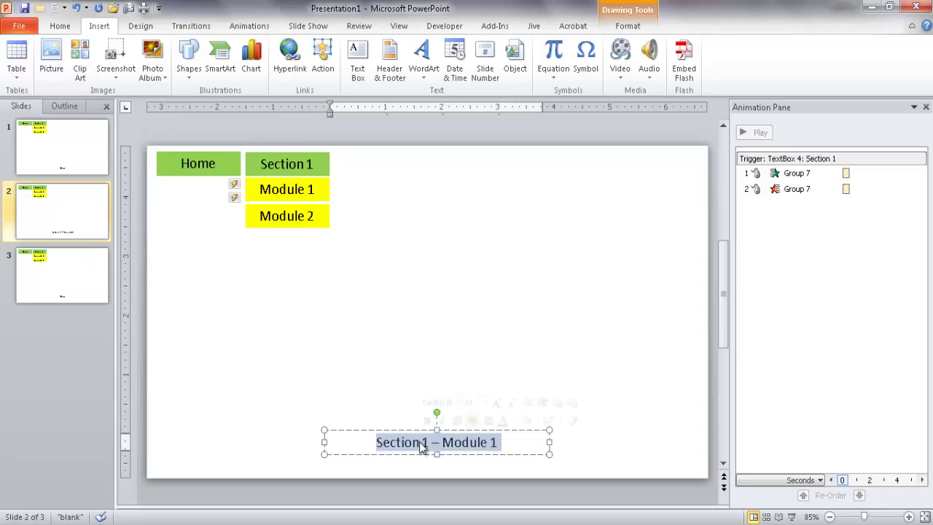
pyautogui.click(76, 277)
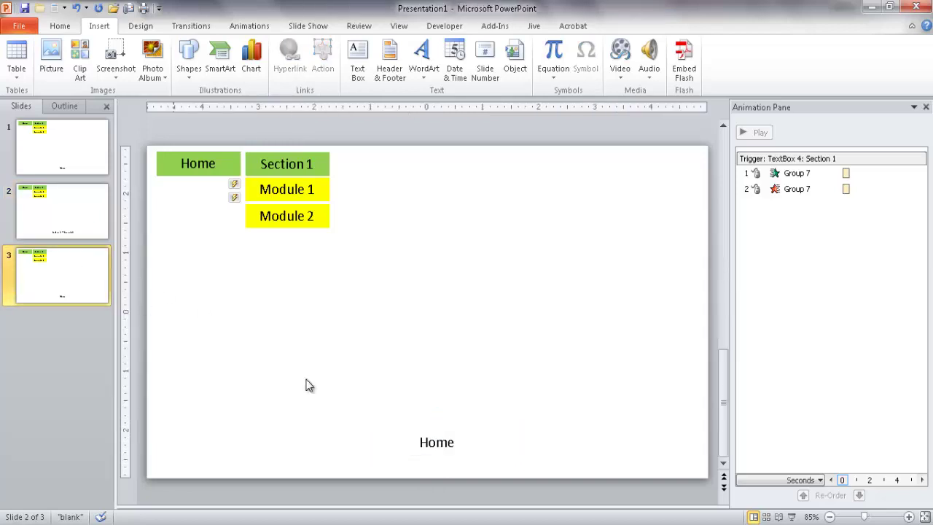
pyautogui.doubleClick(438, 443)
pyautogui.hotkey('ctrl', 'v')
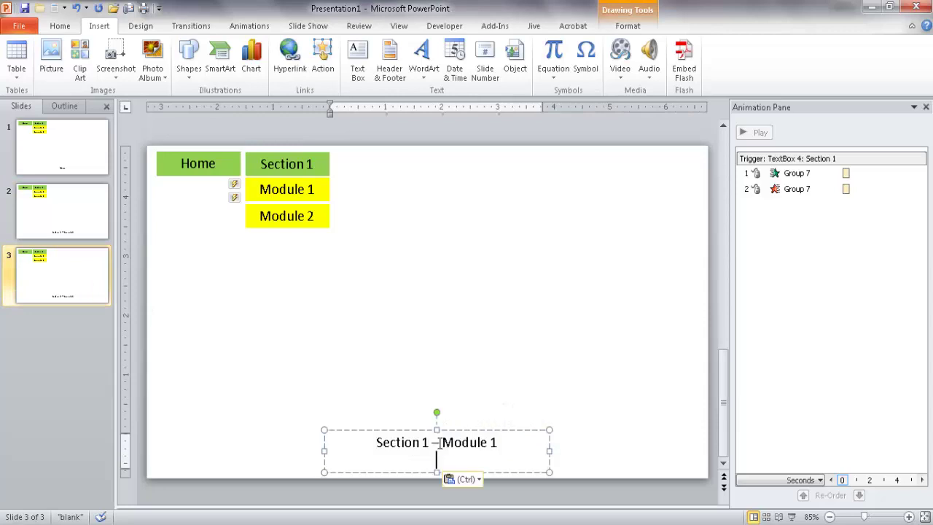